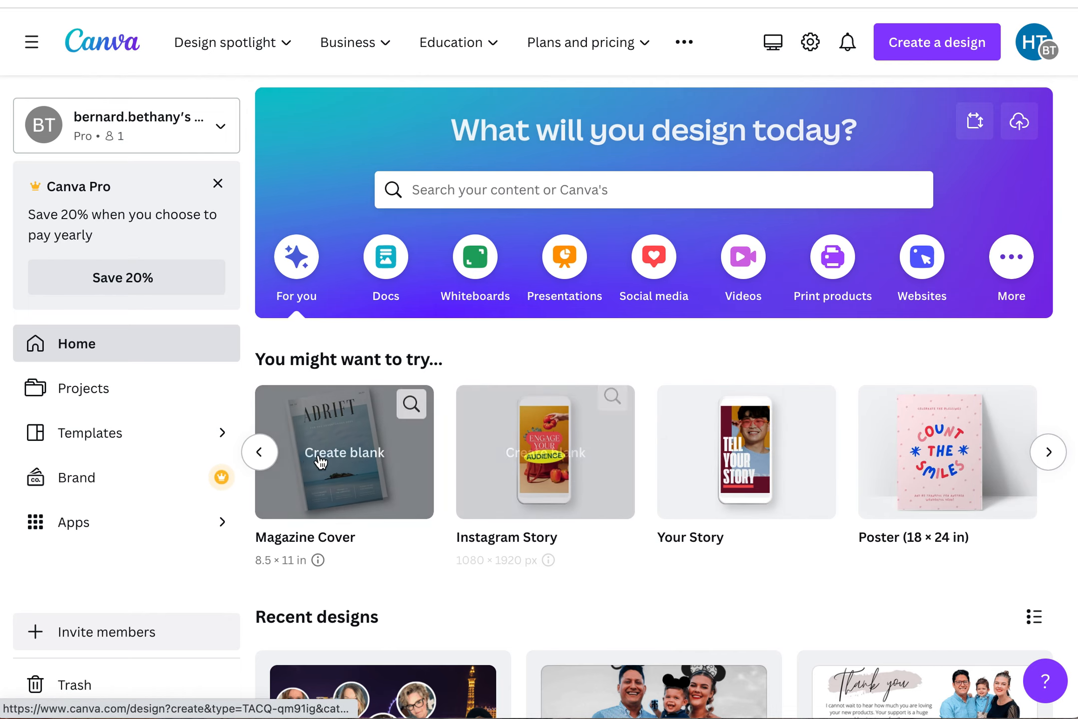
# - Create a blank Facebook Post (Landscape) design from the suggested design types
pyautogui.click(267, 460)
pyautogui.click(265, 460)
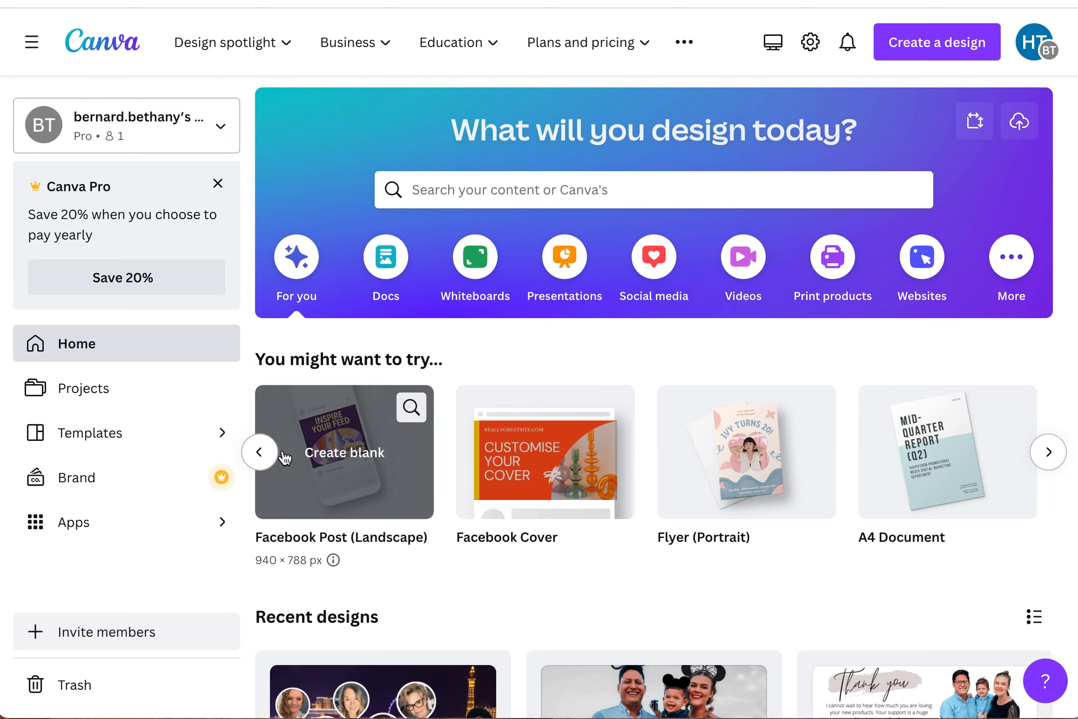
pyautogui.click(358, 449)
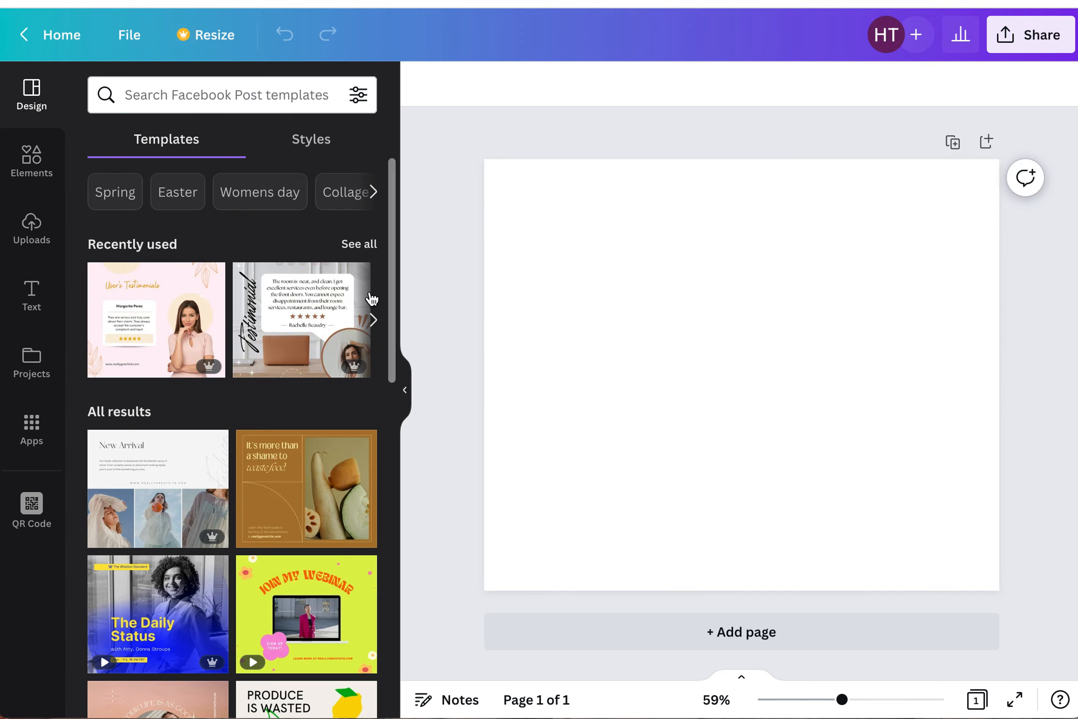
# - Browse the Facebook Post templates in the design panel
pyautogui.scroll(-5, 257, 422)
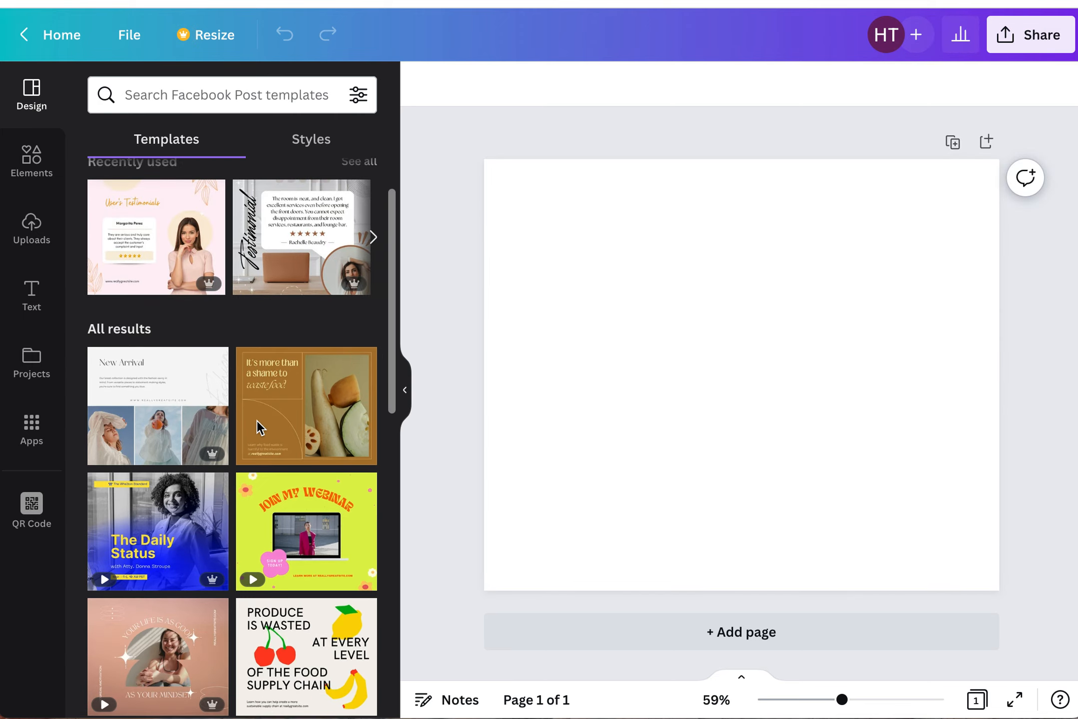
pyautogui.scroll(-13, 257, 420)
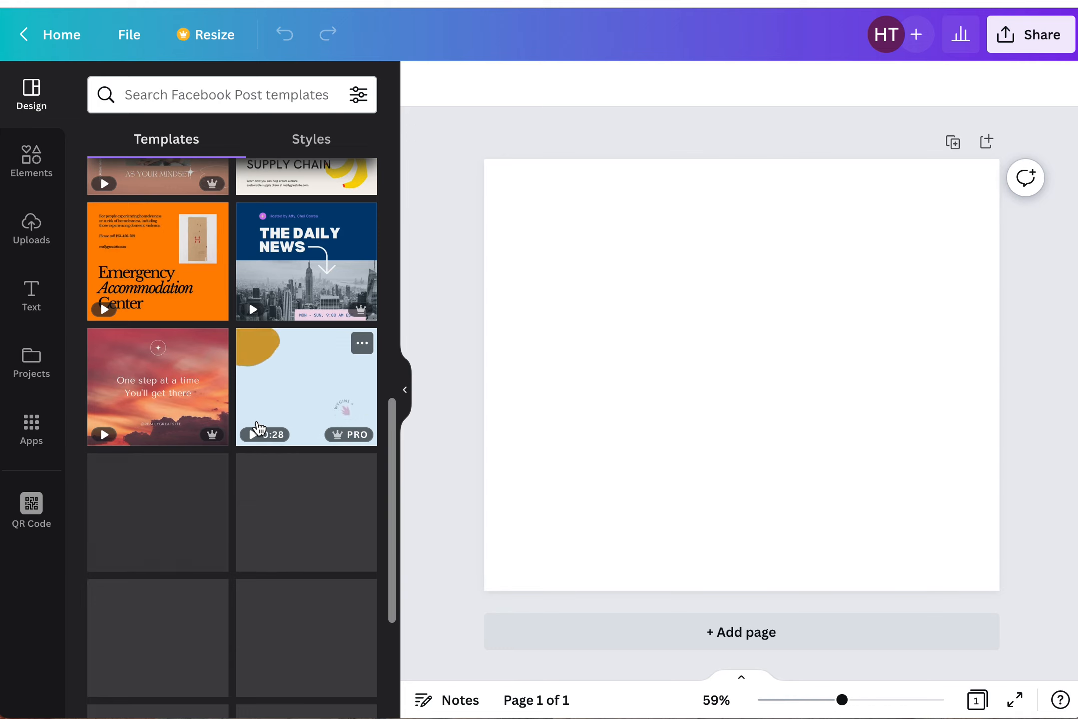
pyautogui.scroll(4, 257, 420)
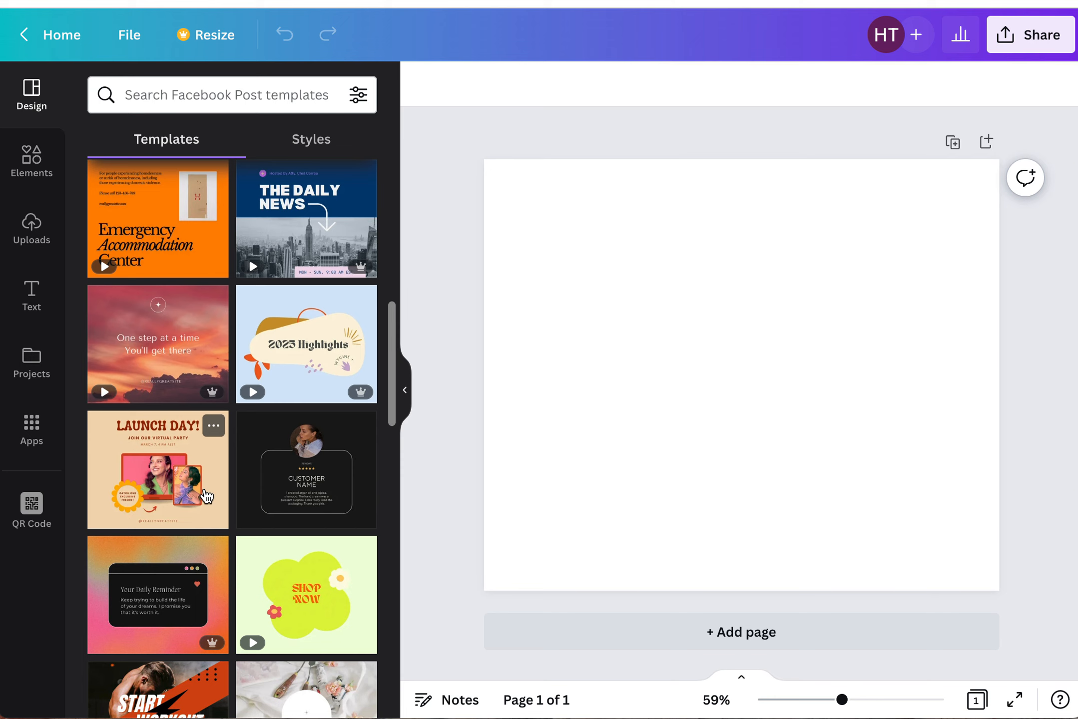
pyautogui.scroll(-4, 305, 575)
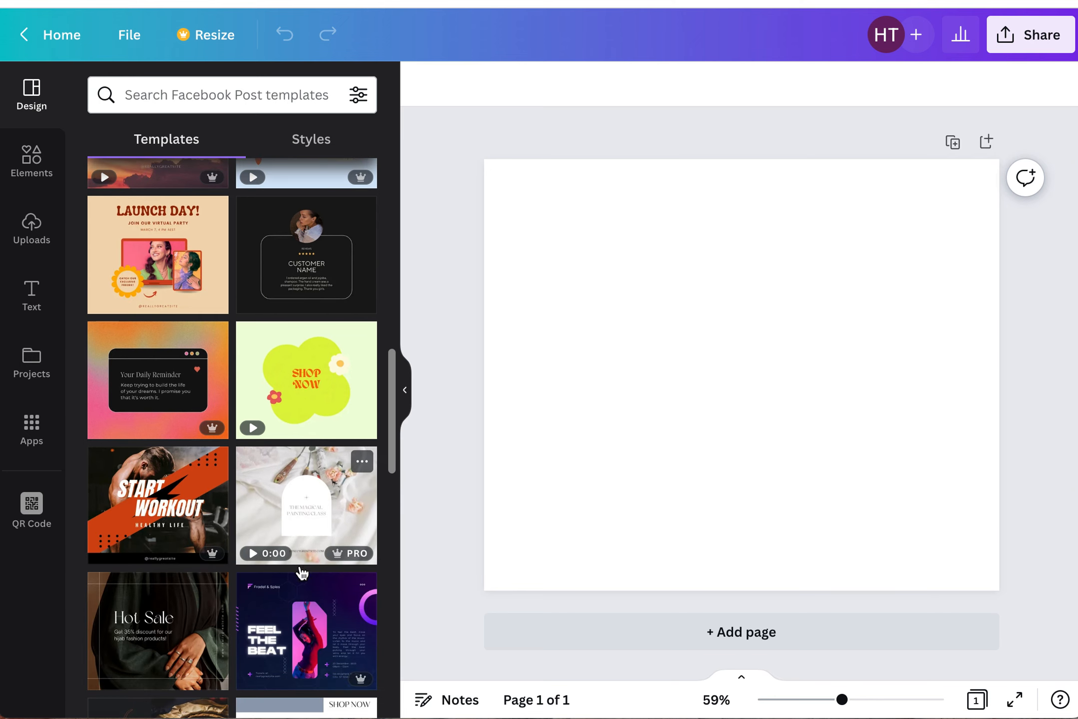
pyautogui.moveTo(358, 555)
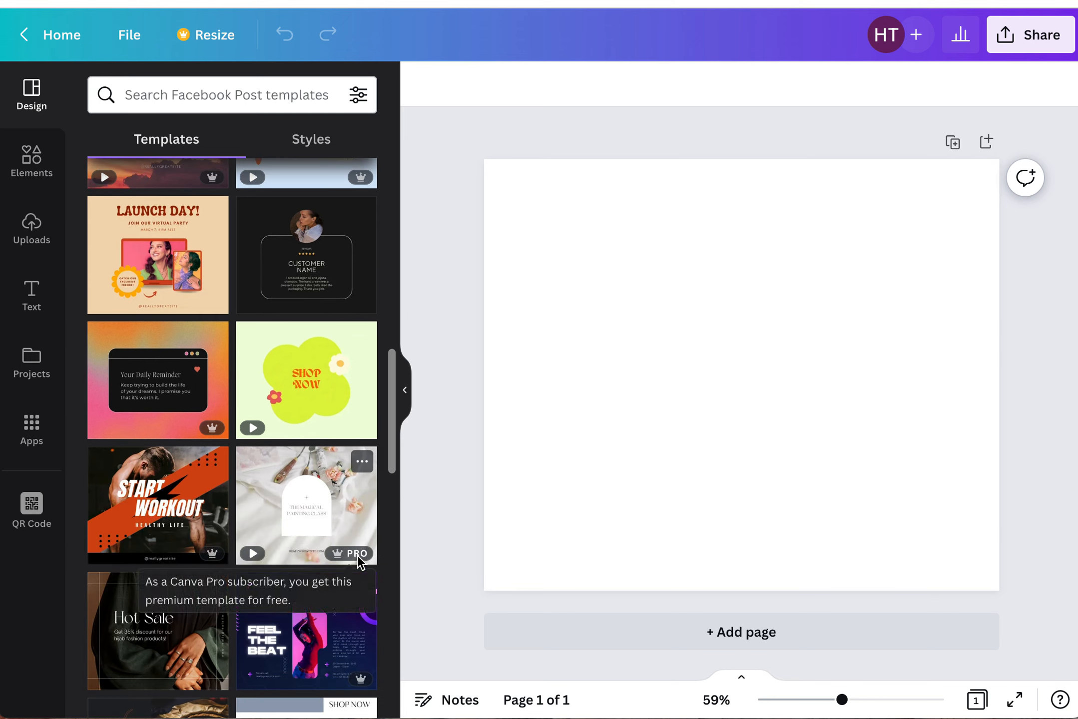
pyautogui.scroll(-2, 294, 514)
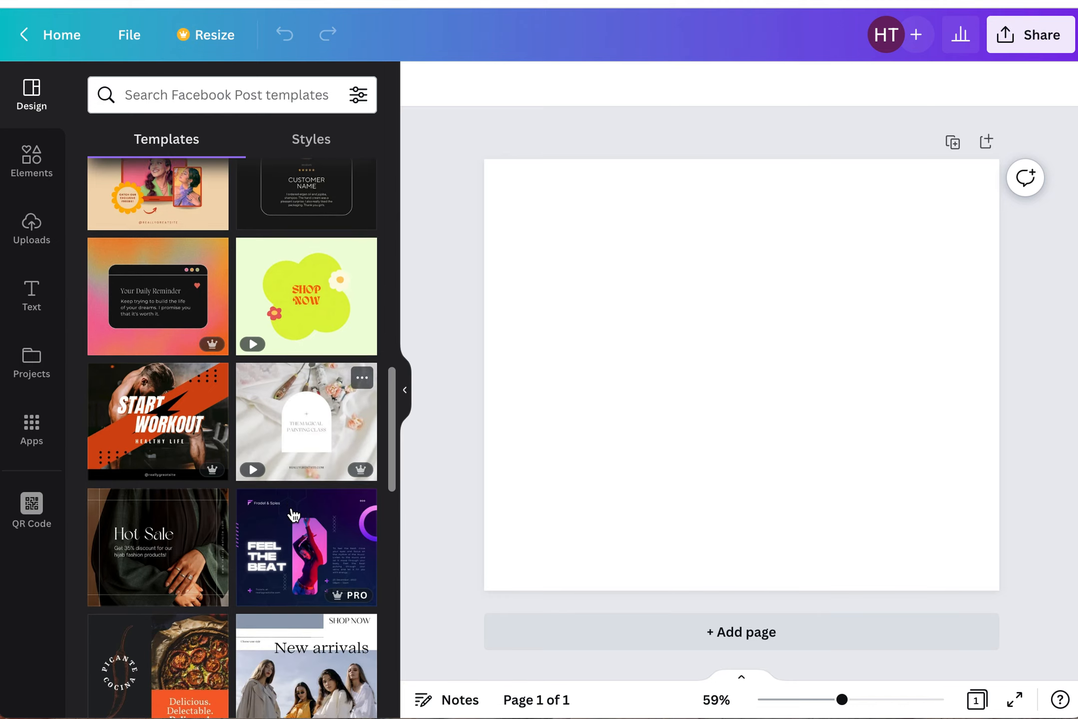
pyautogui.scroll(-12, 294, 515)
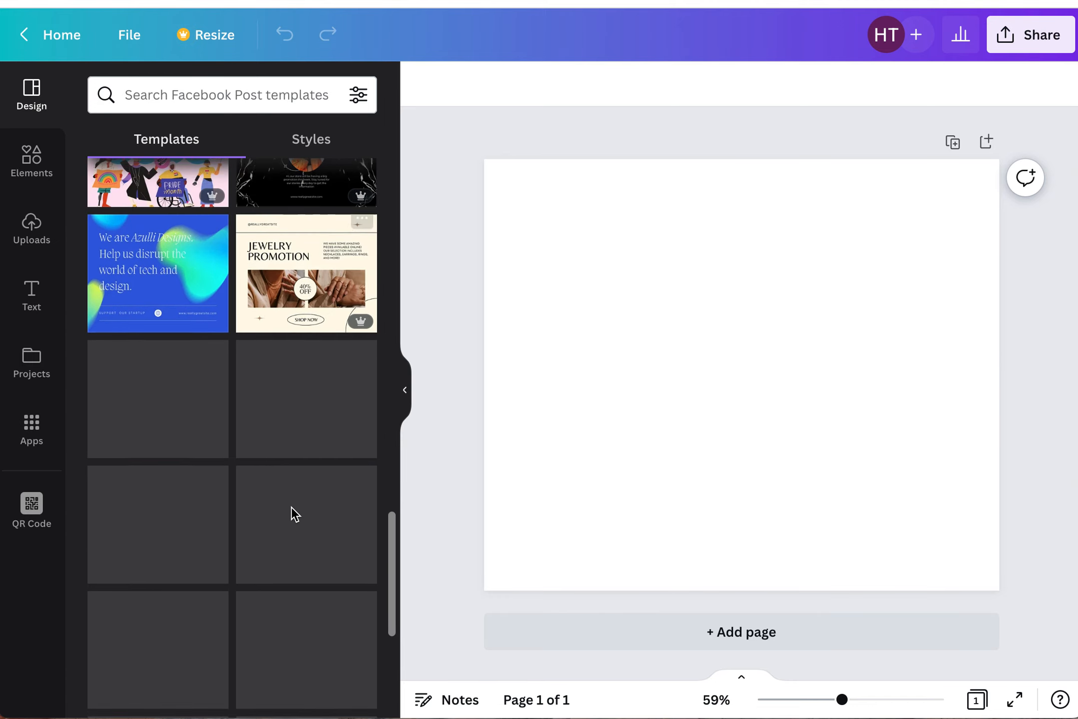
pyautogui.scroll(-6, 294, 514)
pyautogui.scroll(2, 293, 514)
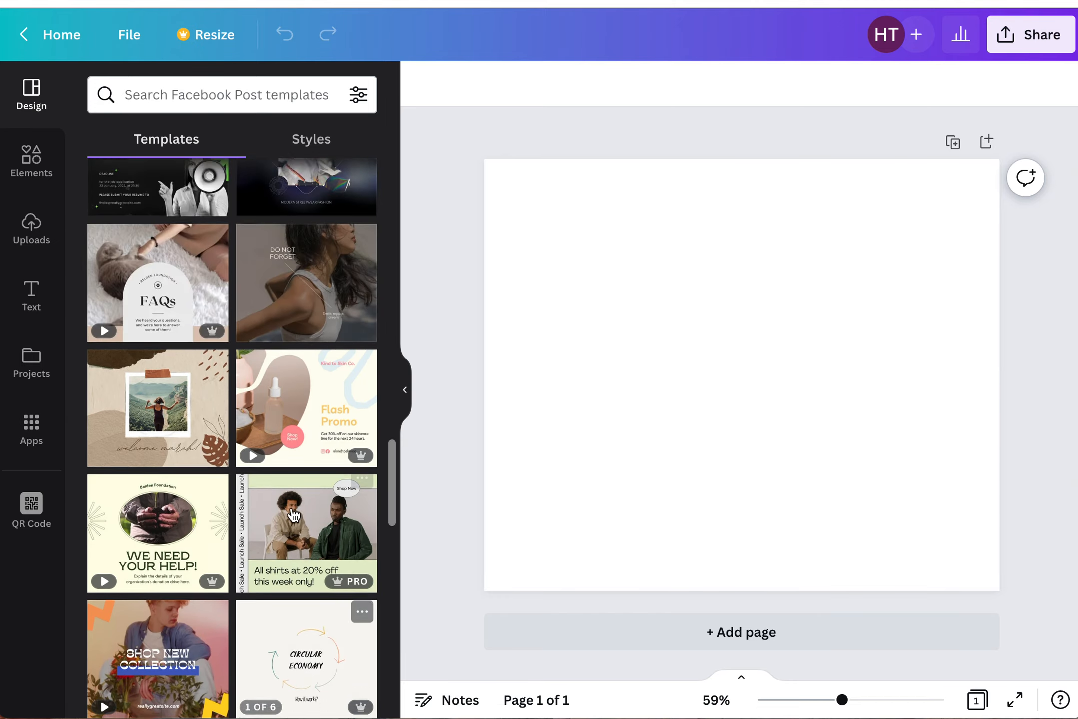
pyautogui.scroll(-8, 294, 514)
pyautogui.scroll(-5, 294, 514)
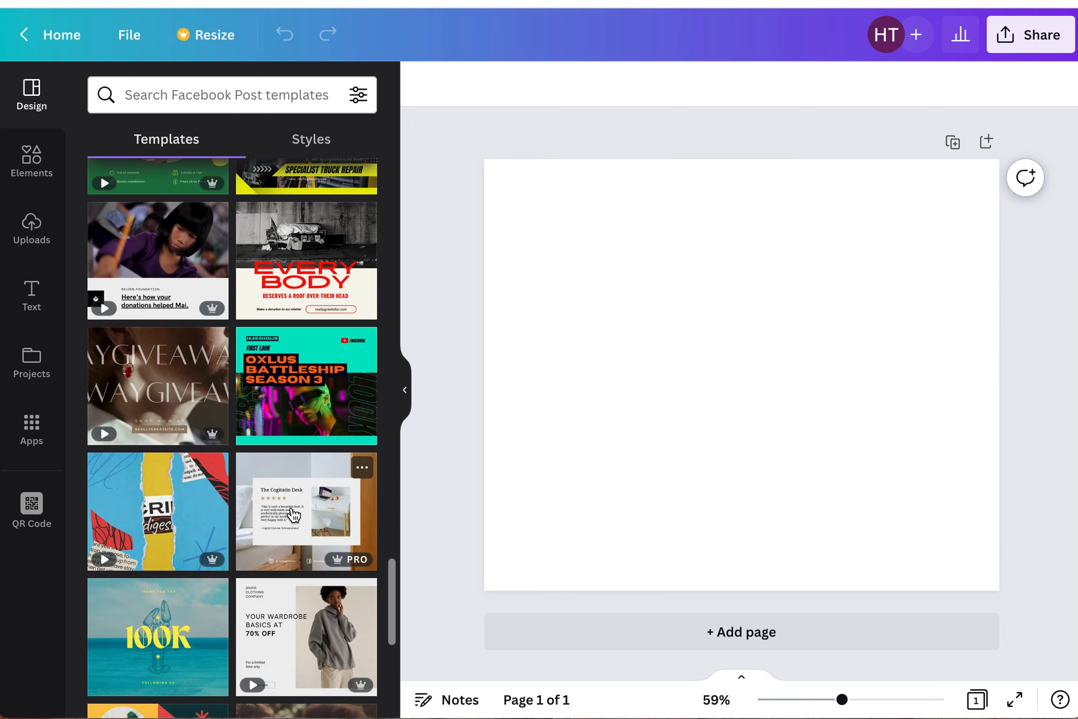
pyautogui.moveTo(116, 433)
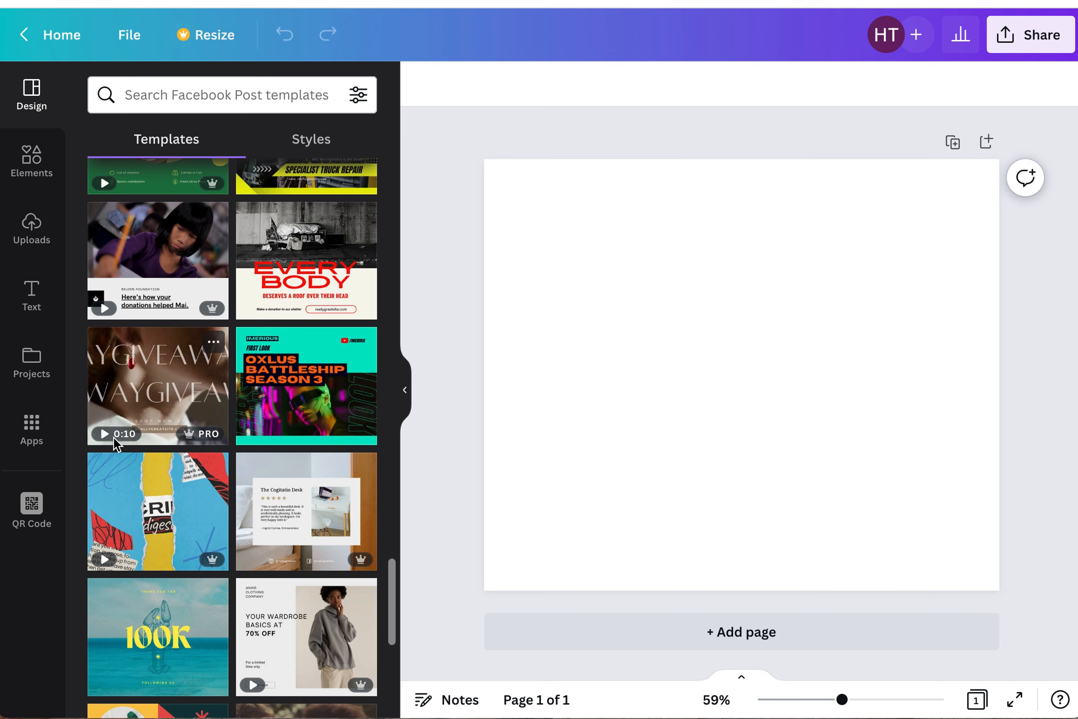
pyautogui.scroll(15, 143, 393)
pyautogui.scroll(1, 142, 393)
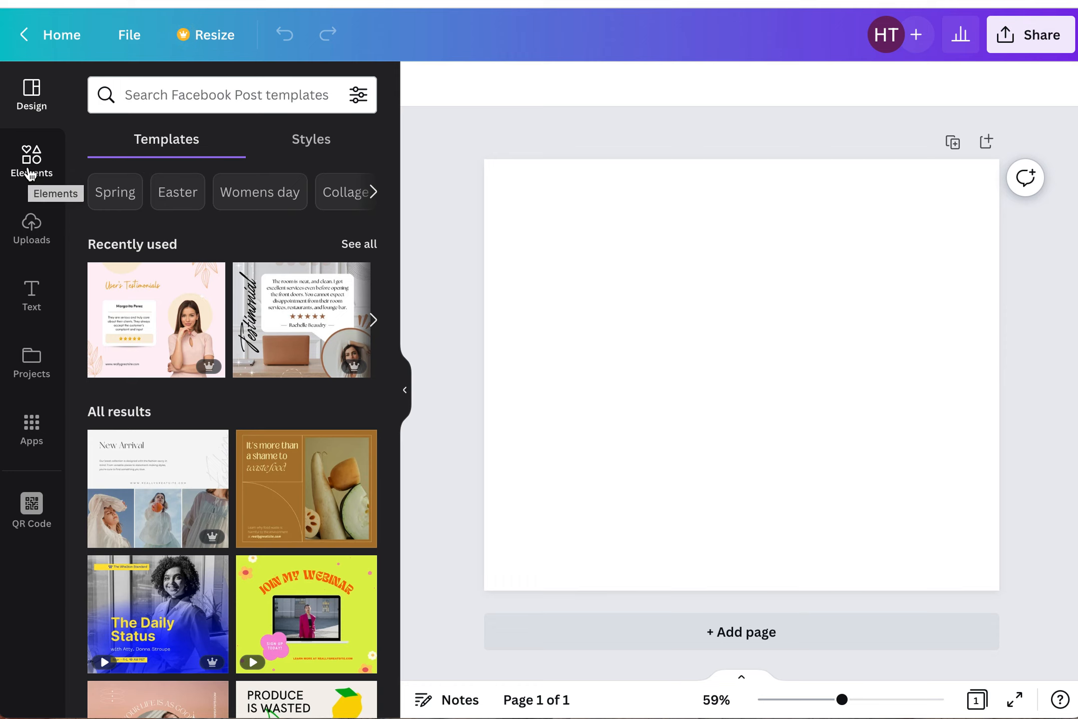
# - Open the elements library and browse its categories
pyautogui.click(30, 174)
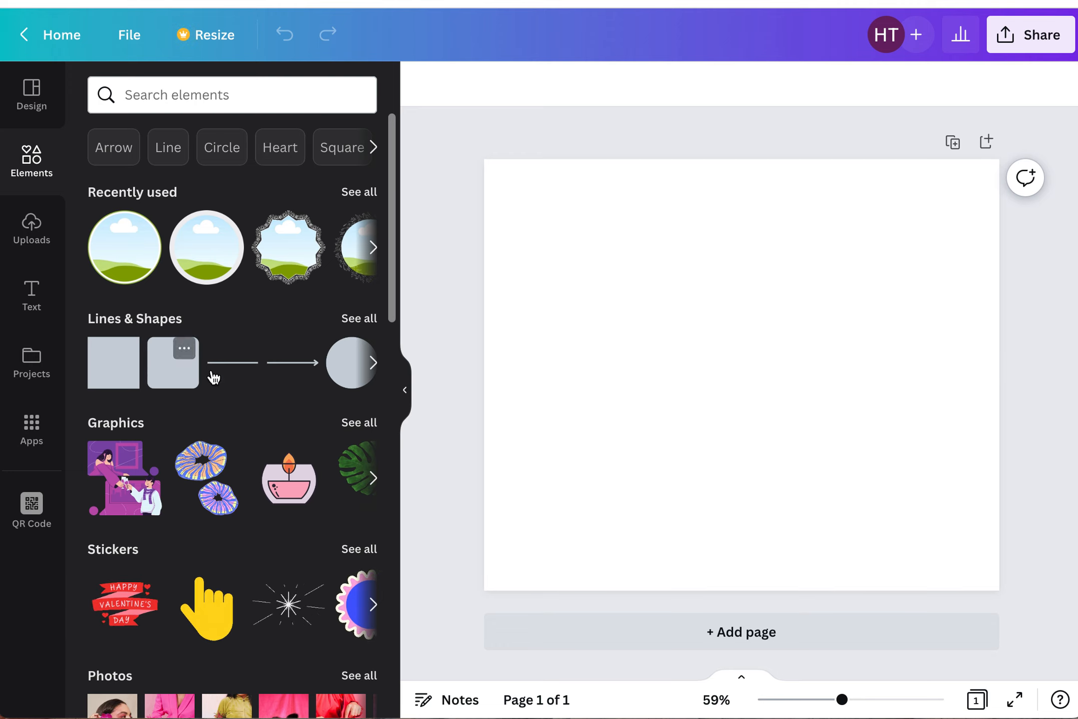
pyautogui.scroll(-3, 214, 371)
pyautogui.scroll(-1, 214, 371)
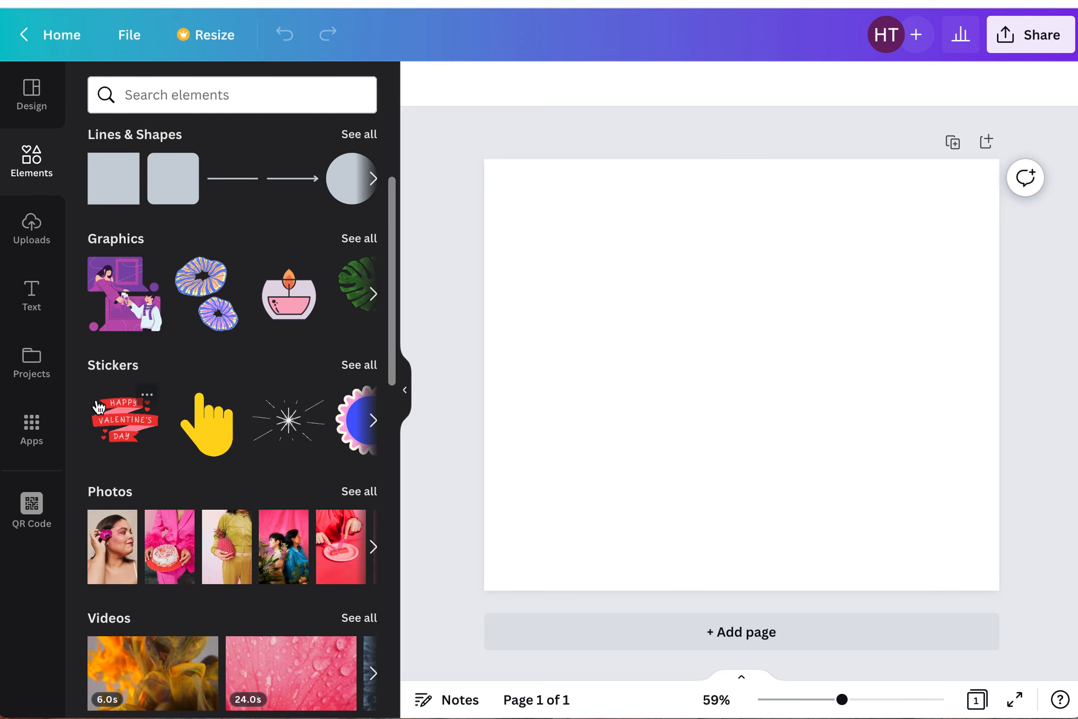
pyautogui.scroll(-10, 318, 436)
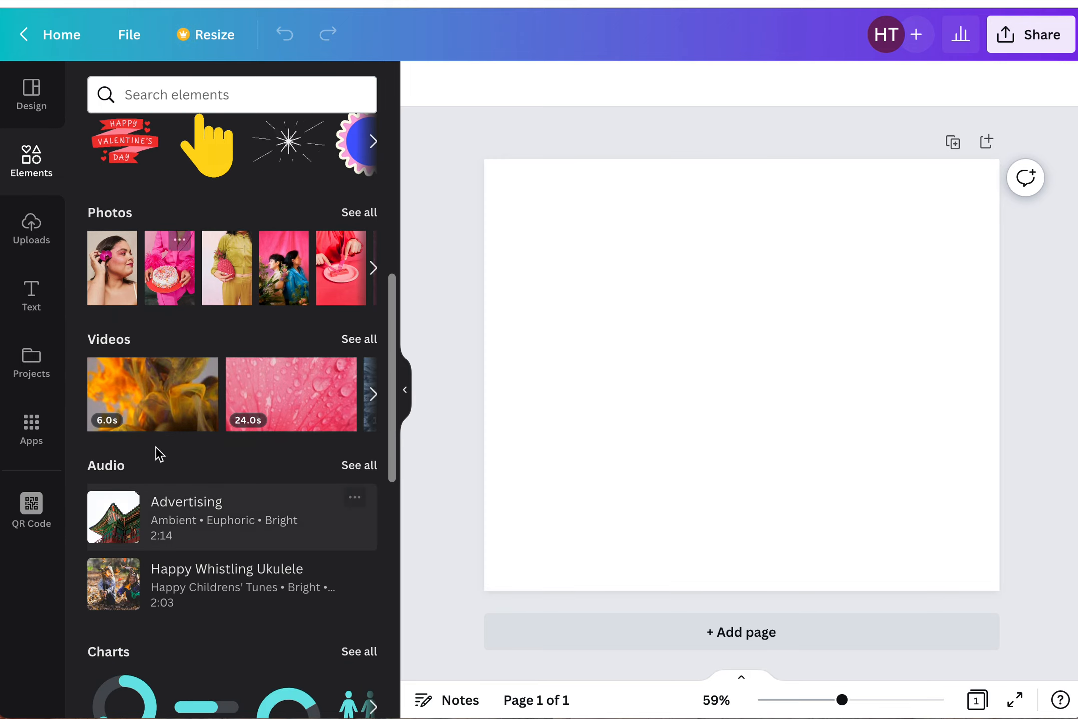
pyautogui.scroll(-9, 115, 524)
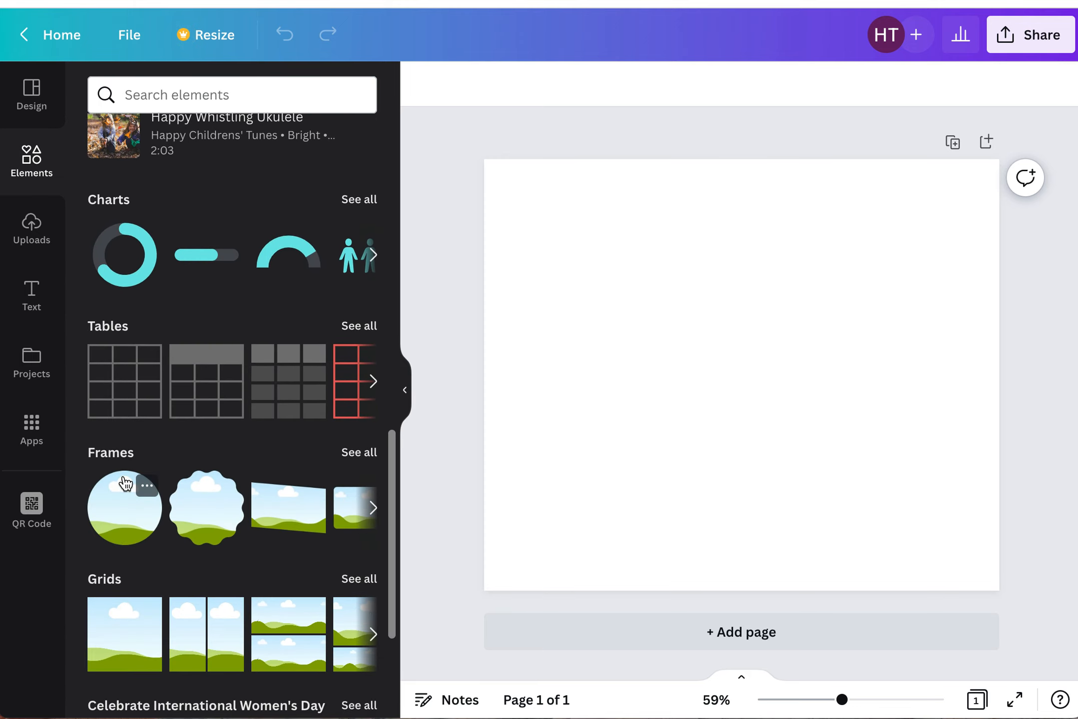
pyautogui.scroll(-20, 125, 482)
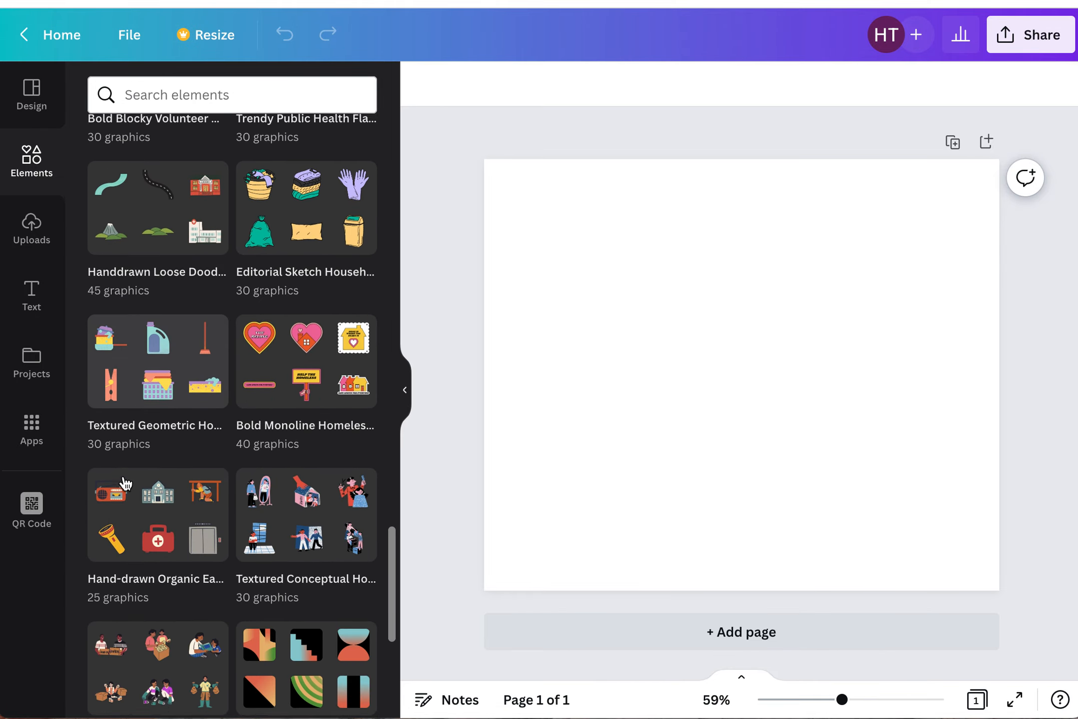
pyautogui.scroll(20, 125, 483)
pyautogui.scroll(15, 125, 482)
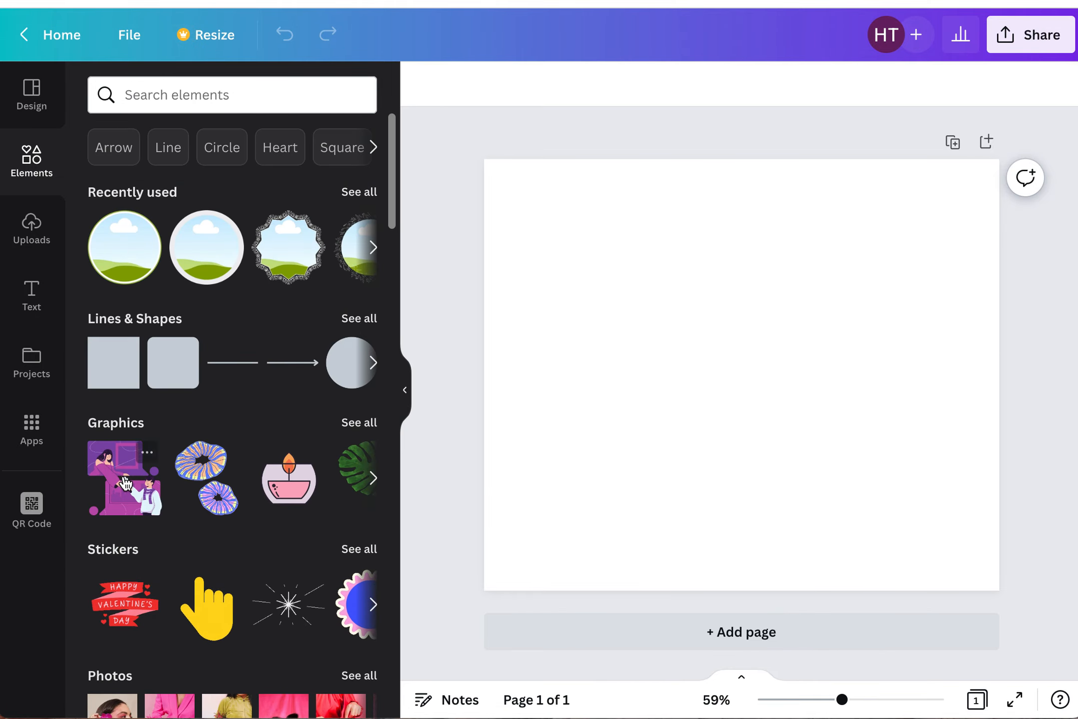
# - Search the elements for vegas and open the full photo results
pyautogui.click(159, 95)
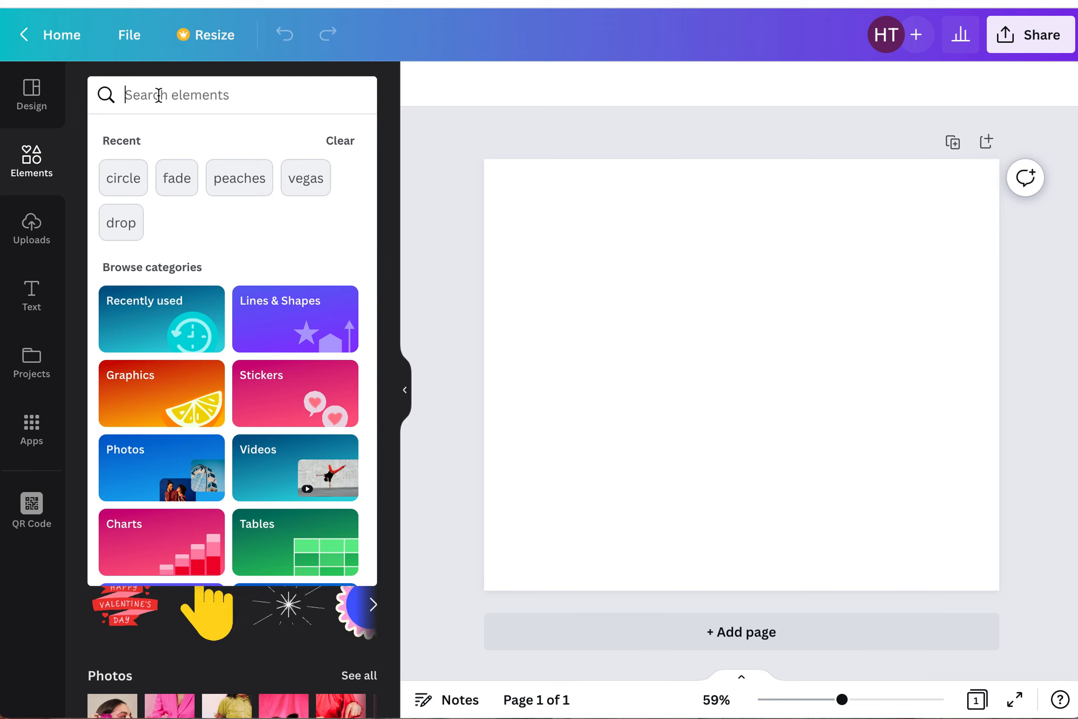
pyautogui.write('vegas')
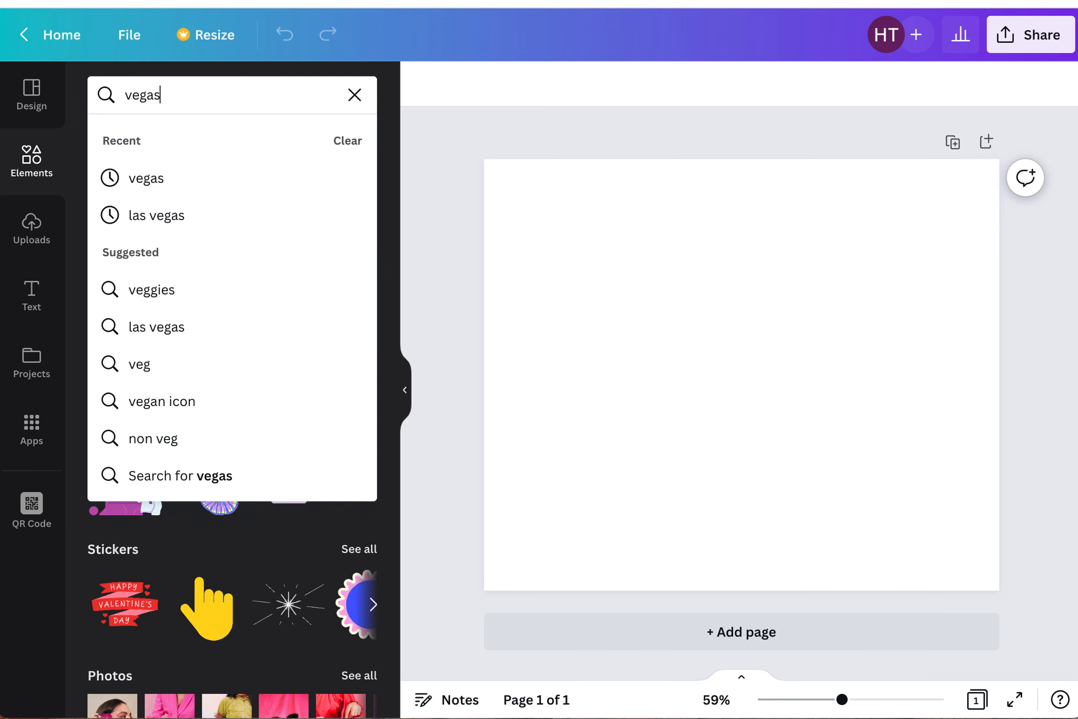
pyautogui.press('Return')
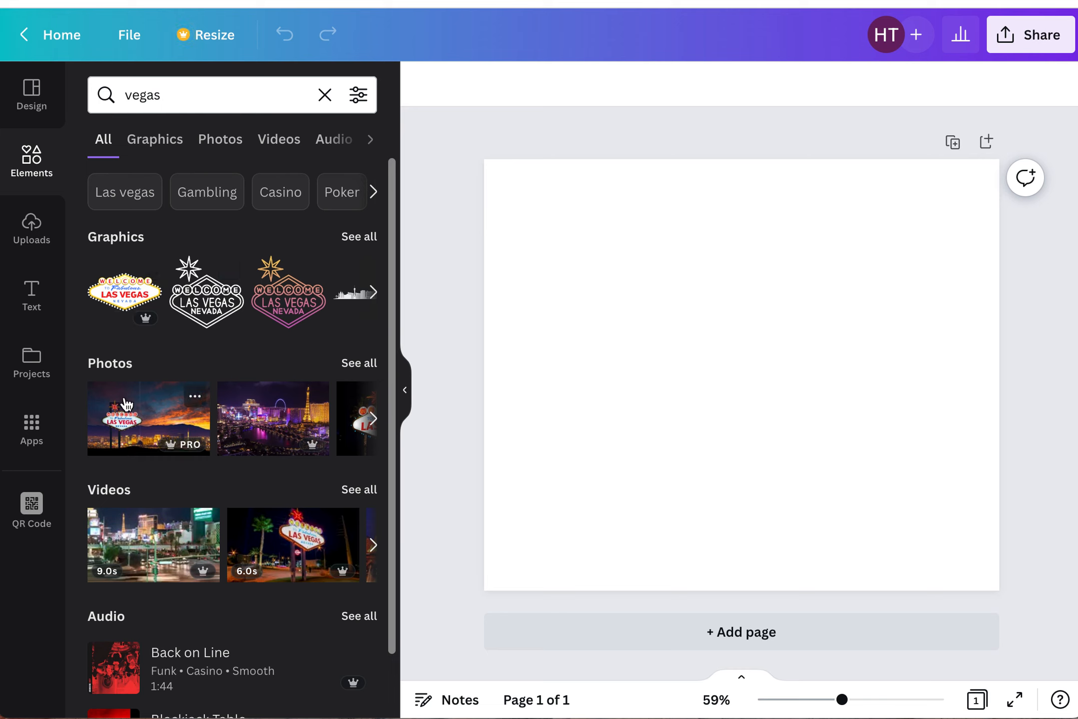
pyautogui.scroll(-1, 151, 547)
pyautogui.scroll(-2, 151, 548)
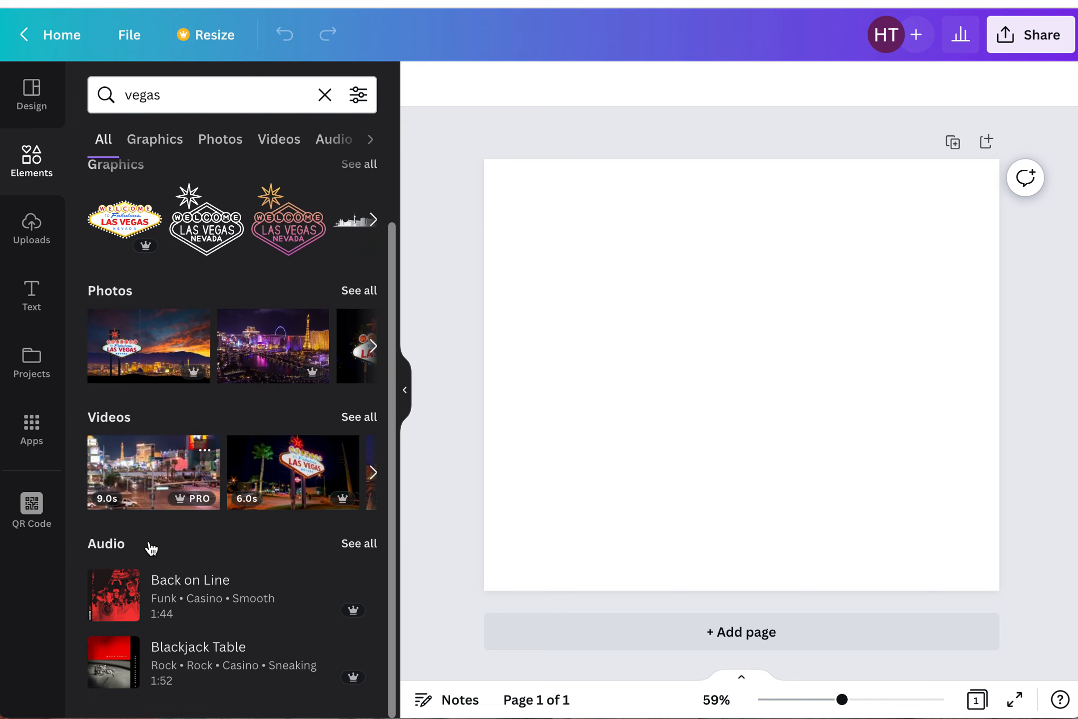
pyautogui.scroll(3, 151, 548)
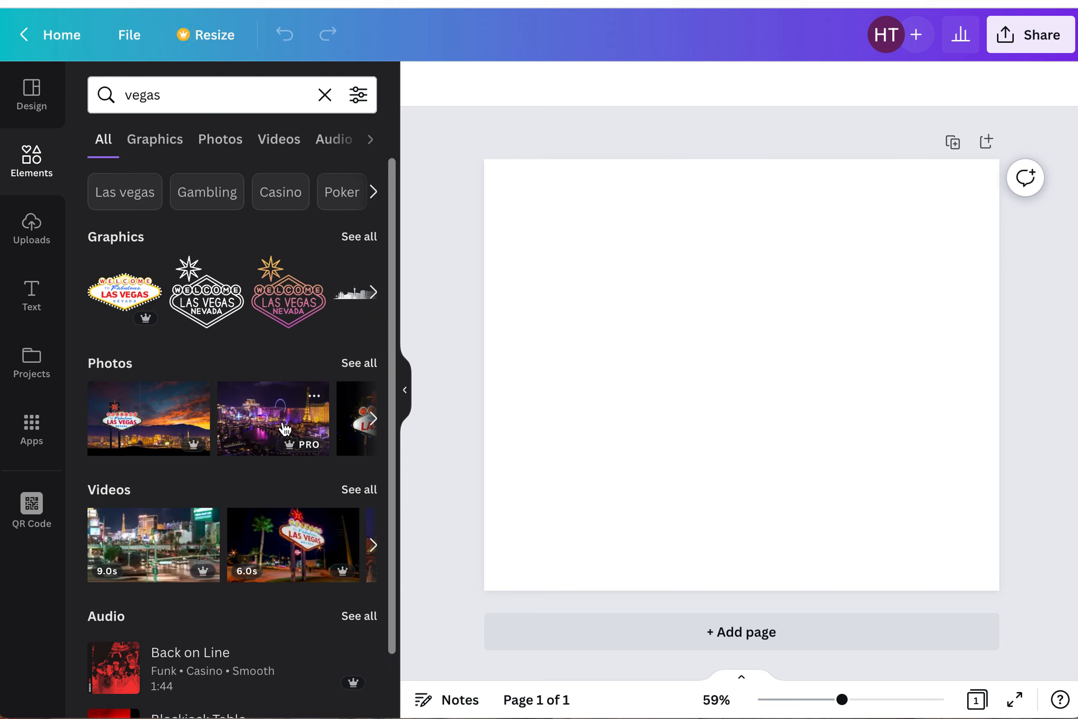
pyautogui.click(369, 366)
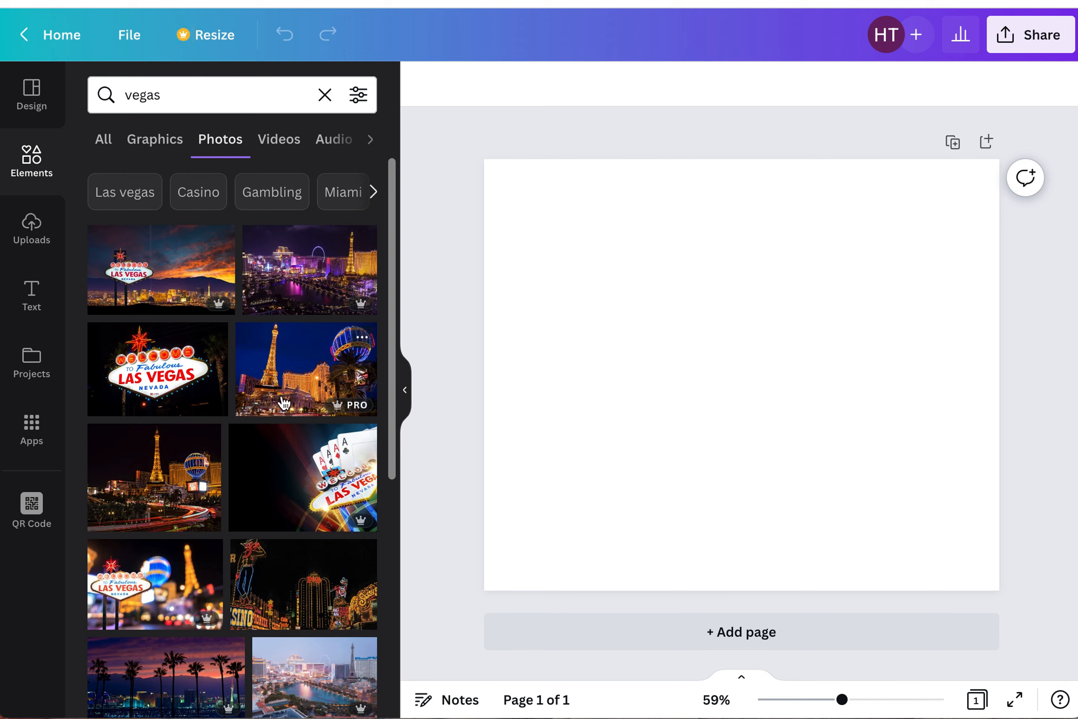
pyautogui.click(294, 267)
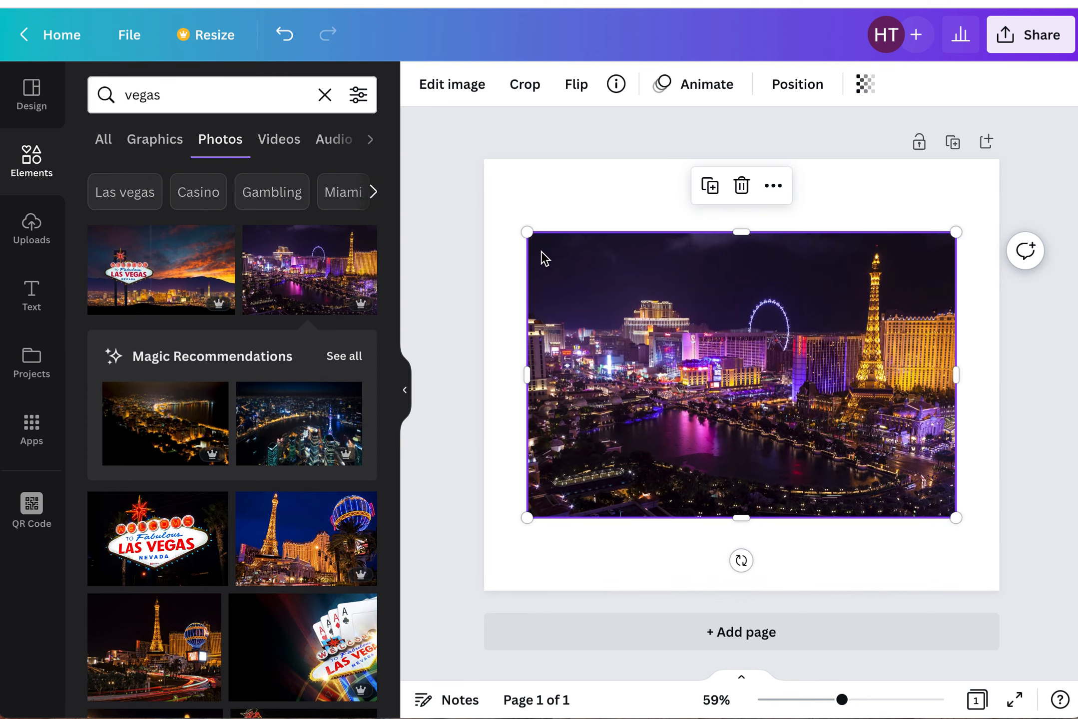
pyautogui.moveTo(527, 231); pyautogui.dragTo(445, 152)
pyautogui.moveTo(690, 343); pyautogui.dragTo(758, 336)
pyautogui.press('Delete')
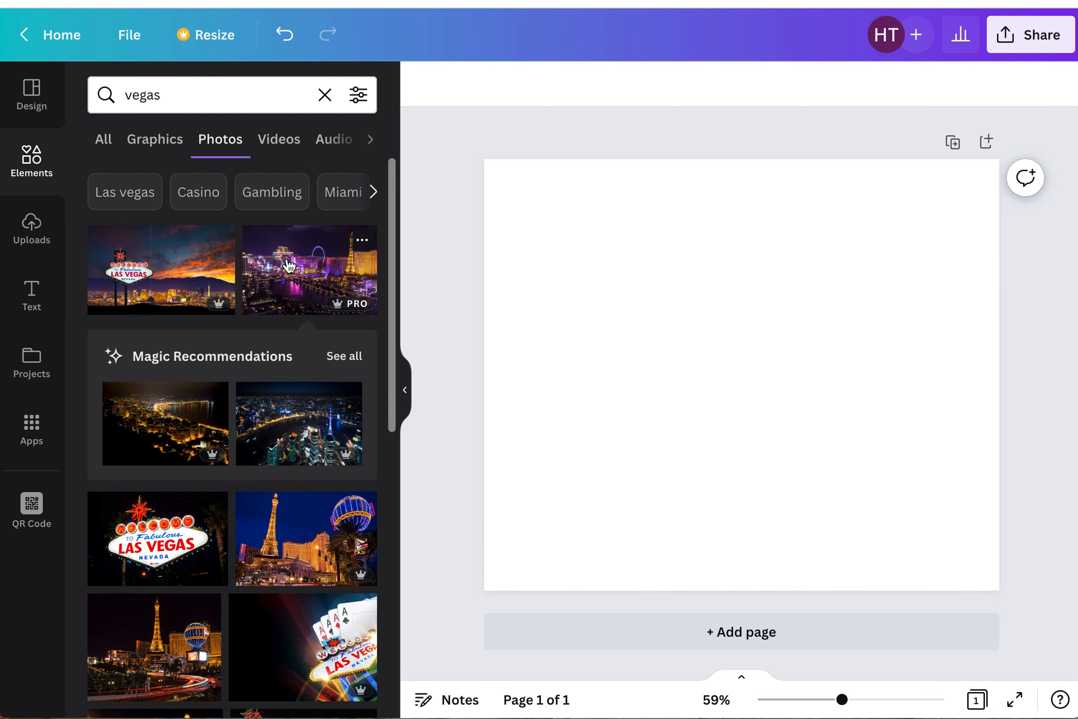
# - Fill the page background with the Las Vegas Strip night photo and reposition it within the frame
pyautogui.moveTo(289, 266); pyautogui.dragTo(505, 290)
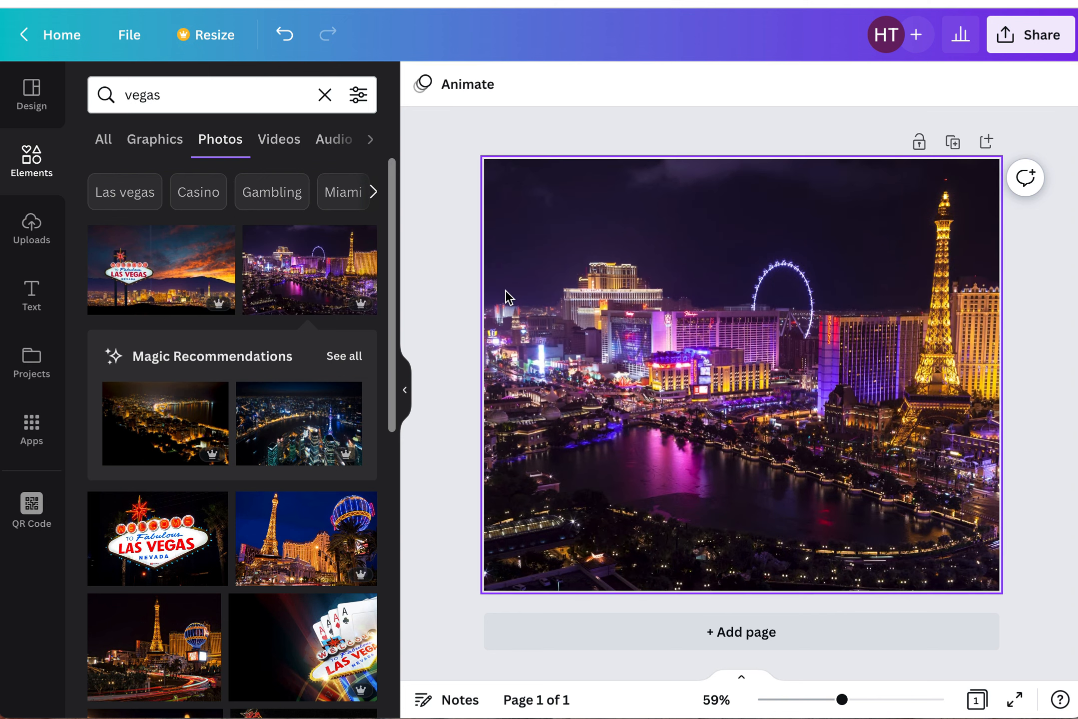
pyautogui.doubleClick(591, 365)
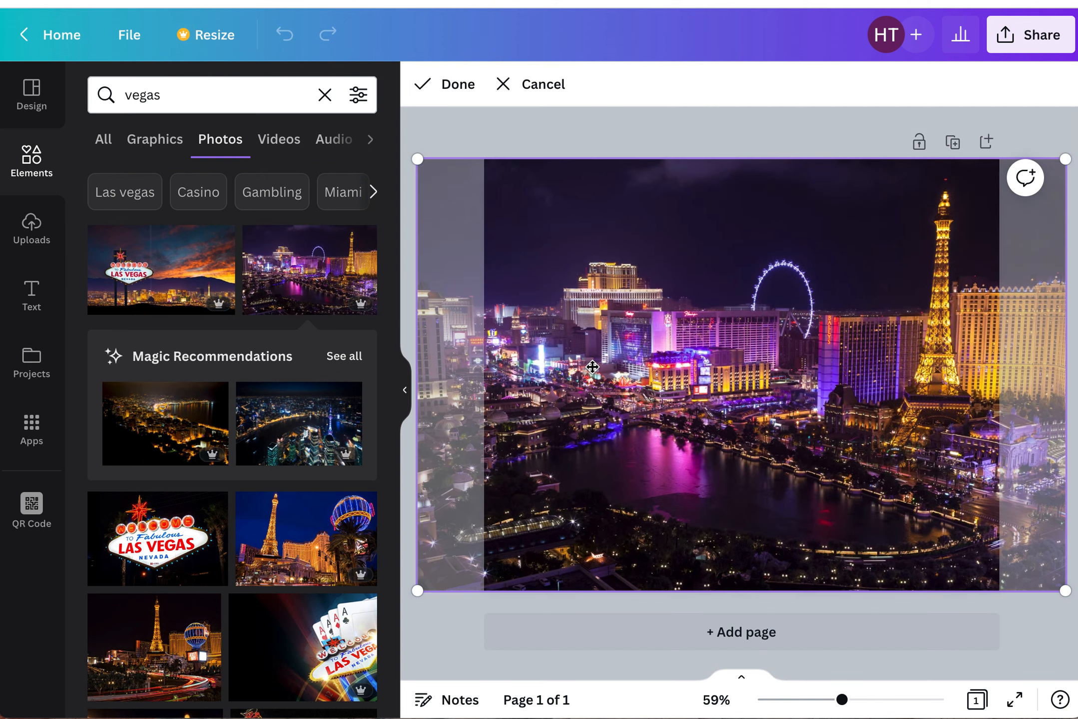
pyautogui.moveTo(639, 363); pyautogui.dragTo(632, 304)
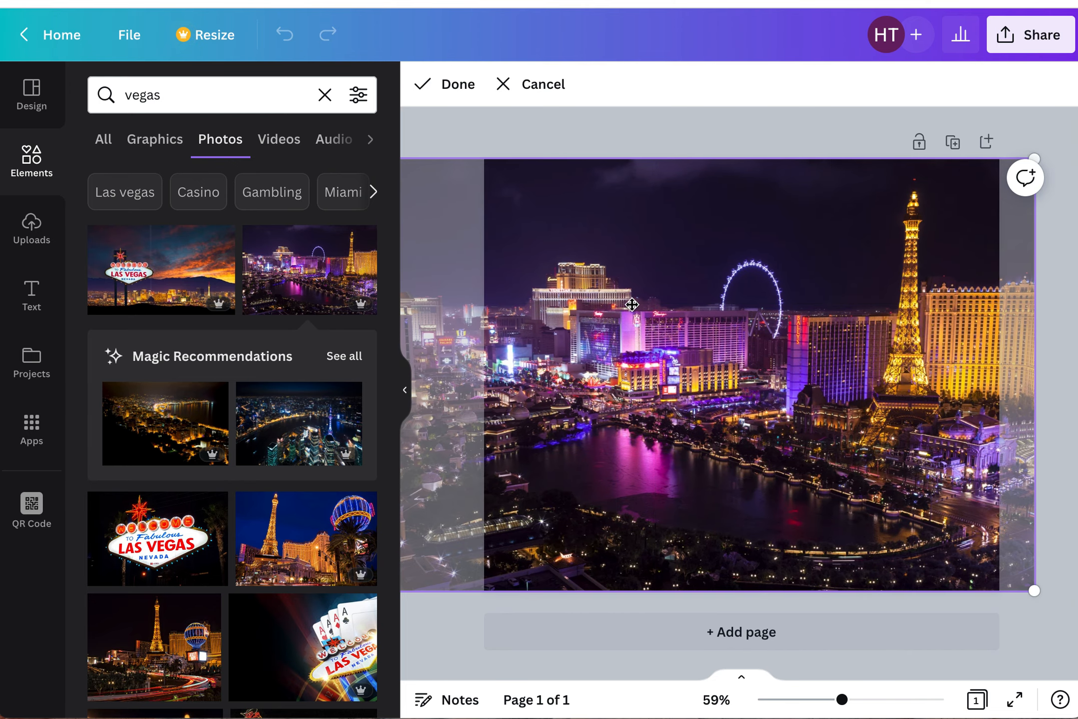
pyautogui.click(461, 86)
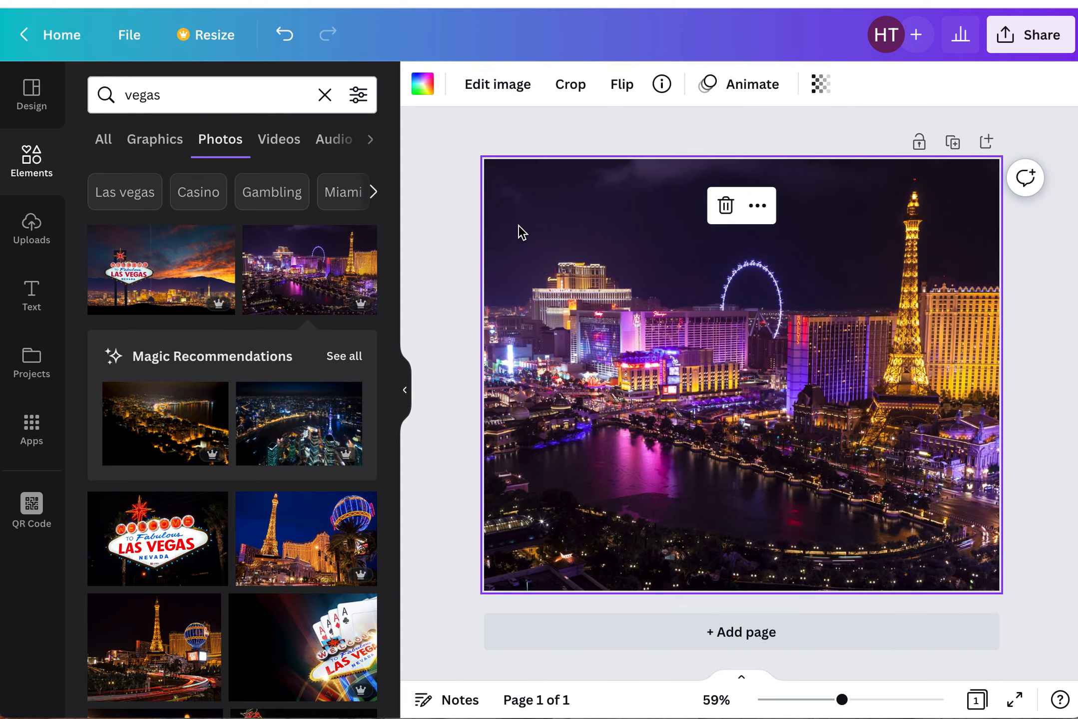
# - Open the background photo's Adjust settings and try moving the Blur slider
pyautogui.click(511, 92)
pyautogui.scroll(-3, 306, 404)
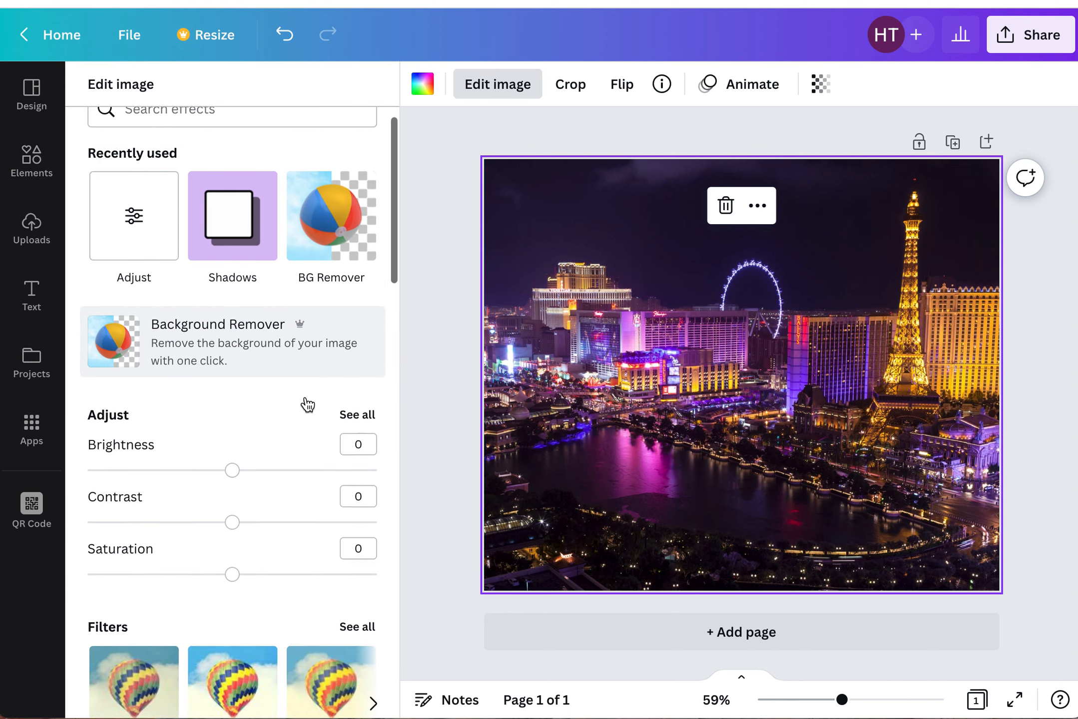
pyautogui.click(356, 340)
pyautogui.scroll(-4, 261, 382)
pyautogui.scroll(4, 261, 381)
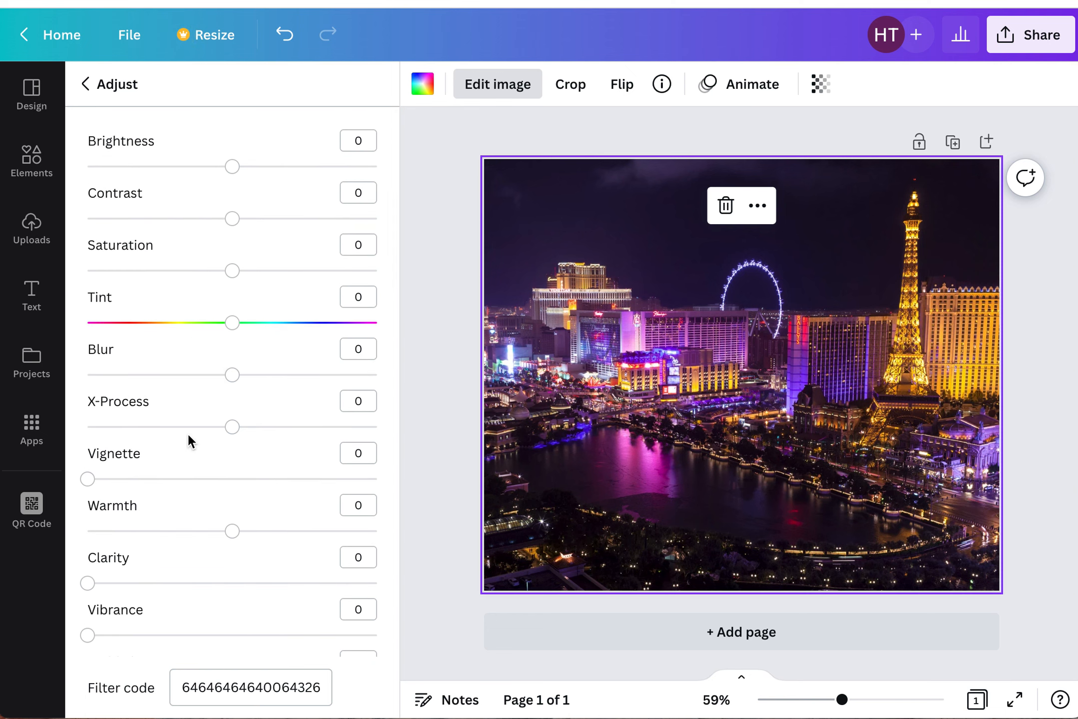
pyautogui.scroll(-3, 188, 436)
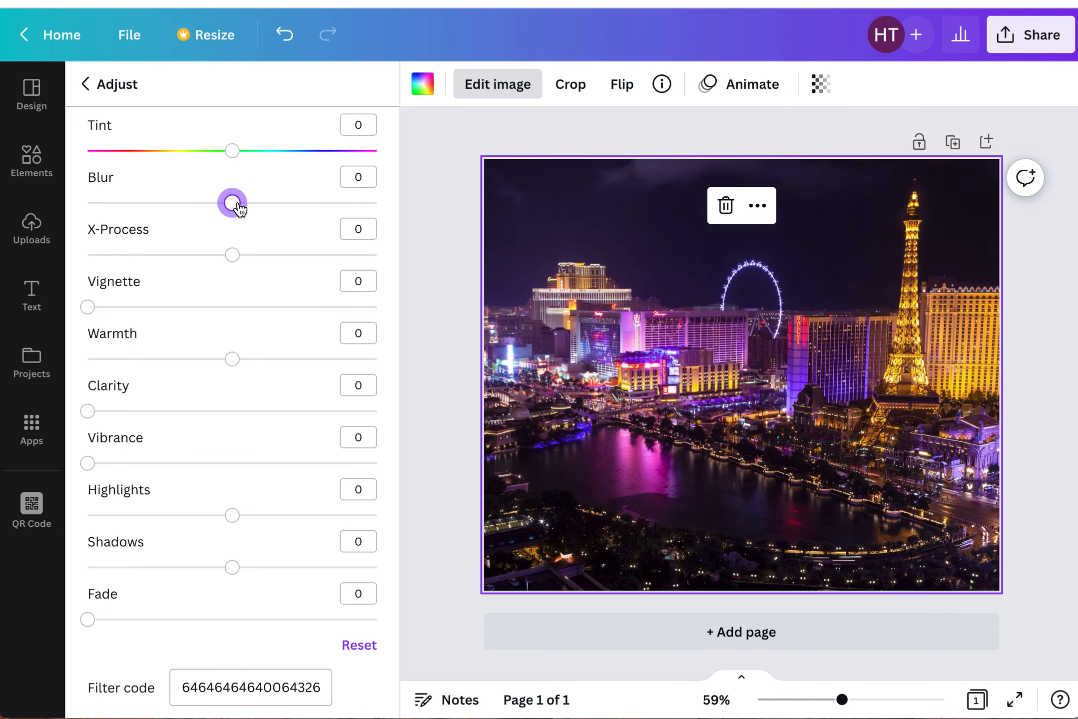
pyautogui.moveTo(239, 207)
pyautogui.mouseDown()
pyautogui.moveTo(249, 206)
pyautogui.moveTo(232, 204)
pyautogui.mouseUp()
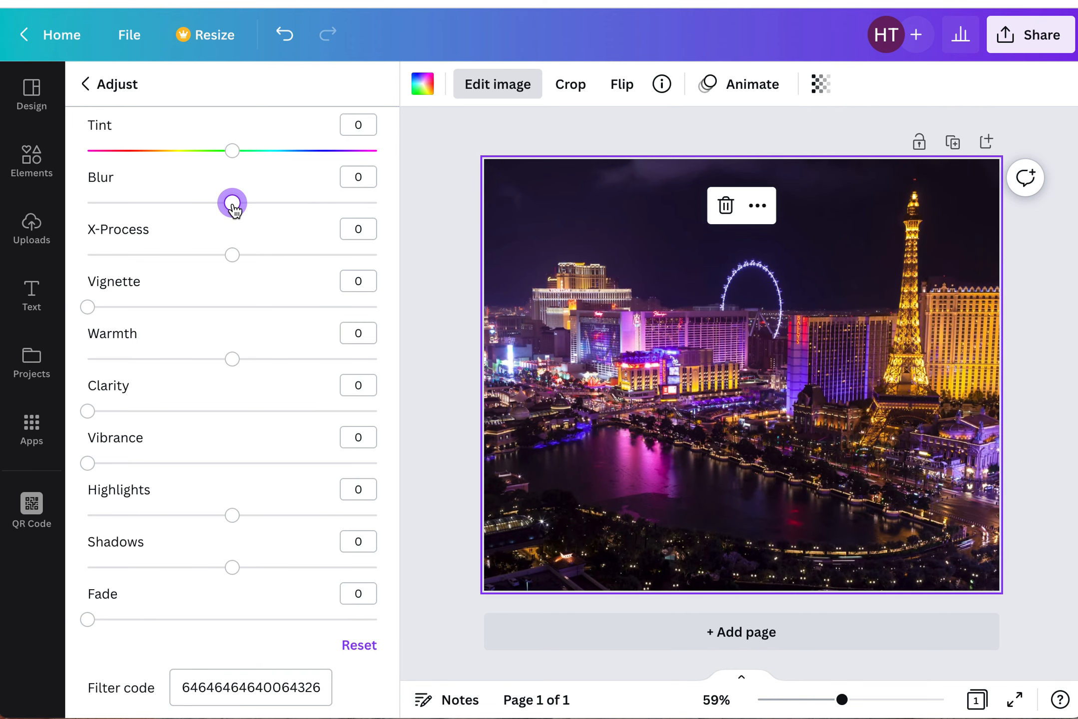
# - Set the background photo's blur to 5
pyautogui.click(823, 95)
pyautogui.moveTo(818, 160)
pyautogui.mouseDown()
pyautogui.moveTo(731, 171)
pyautogui.moveTo(821, 168)
pyautogui.moveTo(821, 159)
pyautogui.mouseUp()
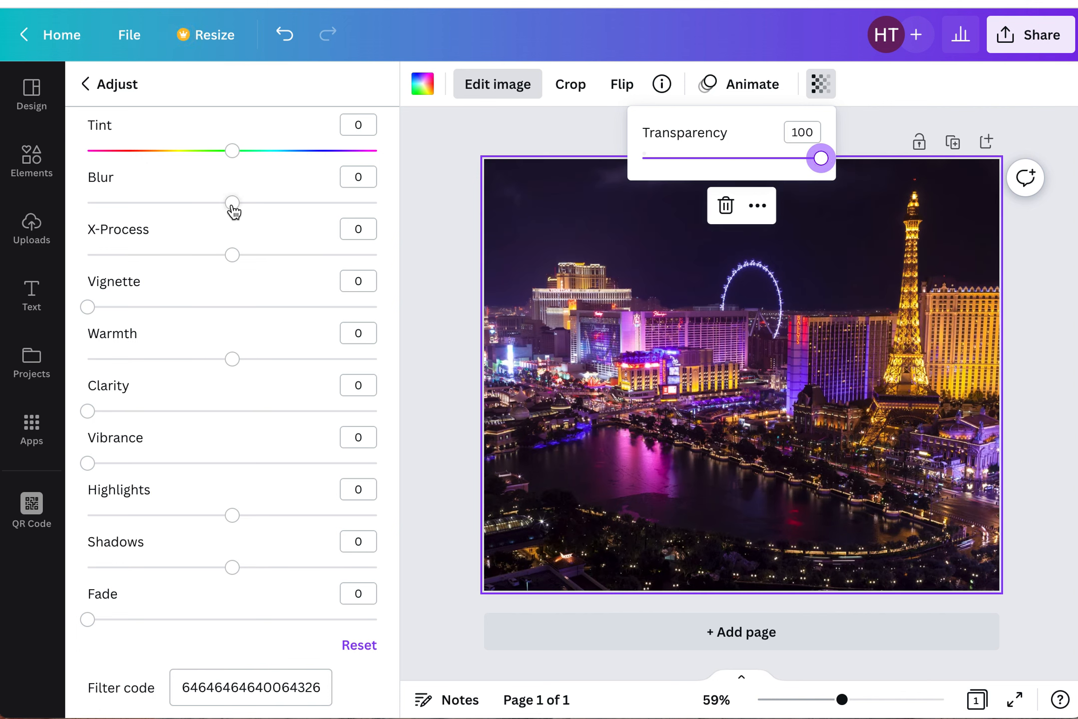
pyautogui.moveTo(233, 208); pyautogui.dragTo(242, 209)
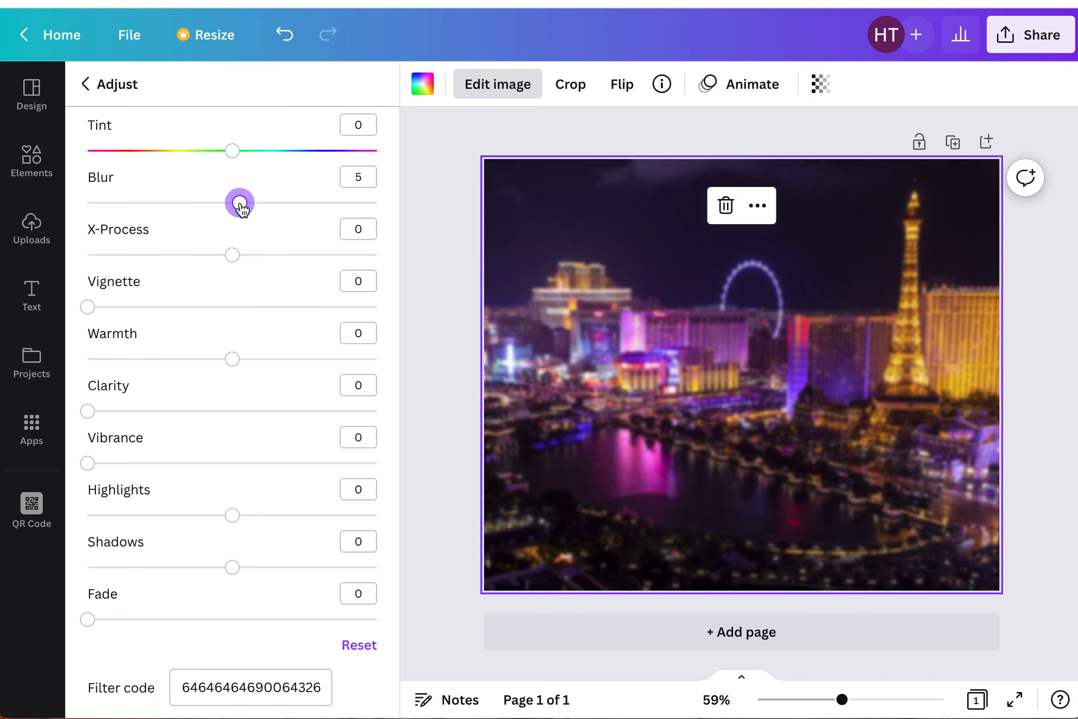
pyautogui.press('Escape')
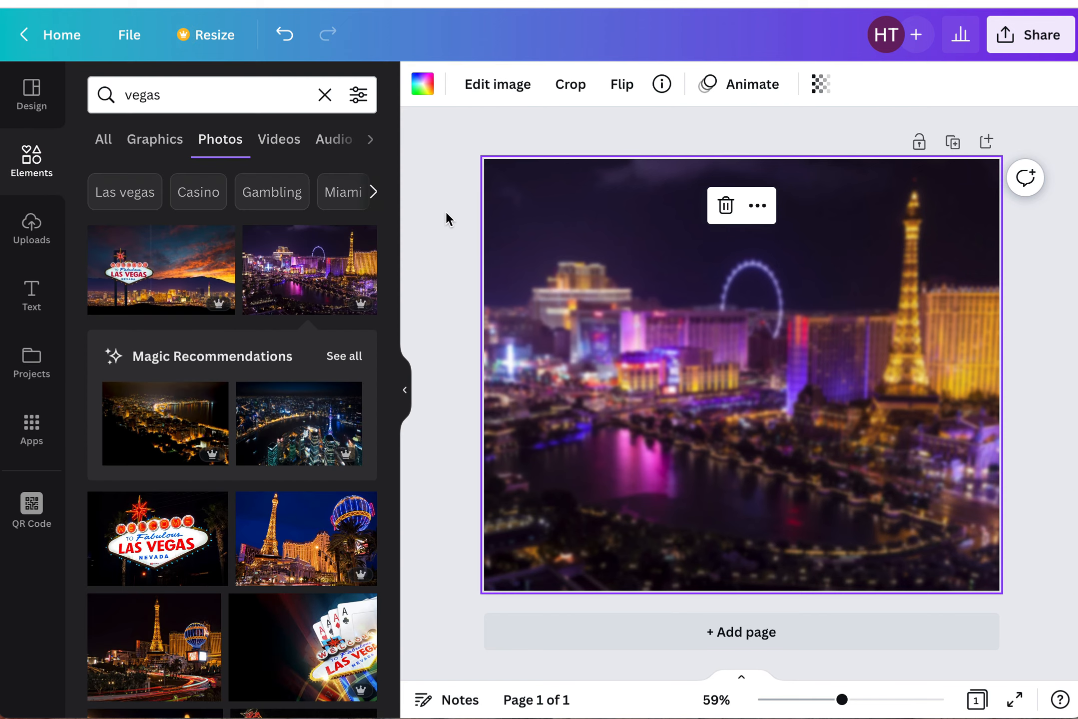
# - Open the full Frames collection and search it for circle
pyautogui.click(325, 96)
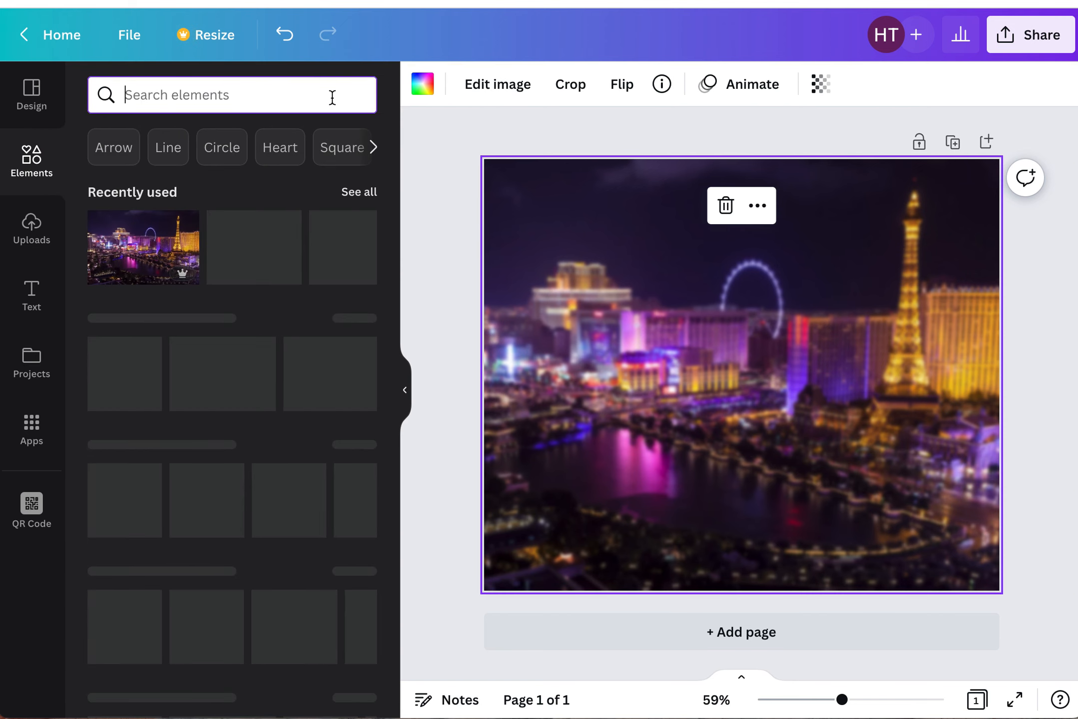
pyautogui.scroll(-8, 330, 492)
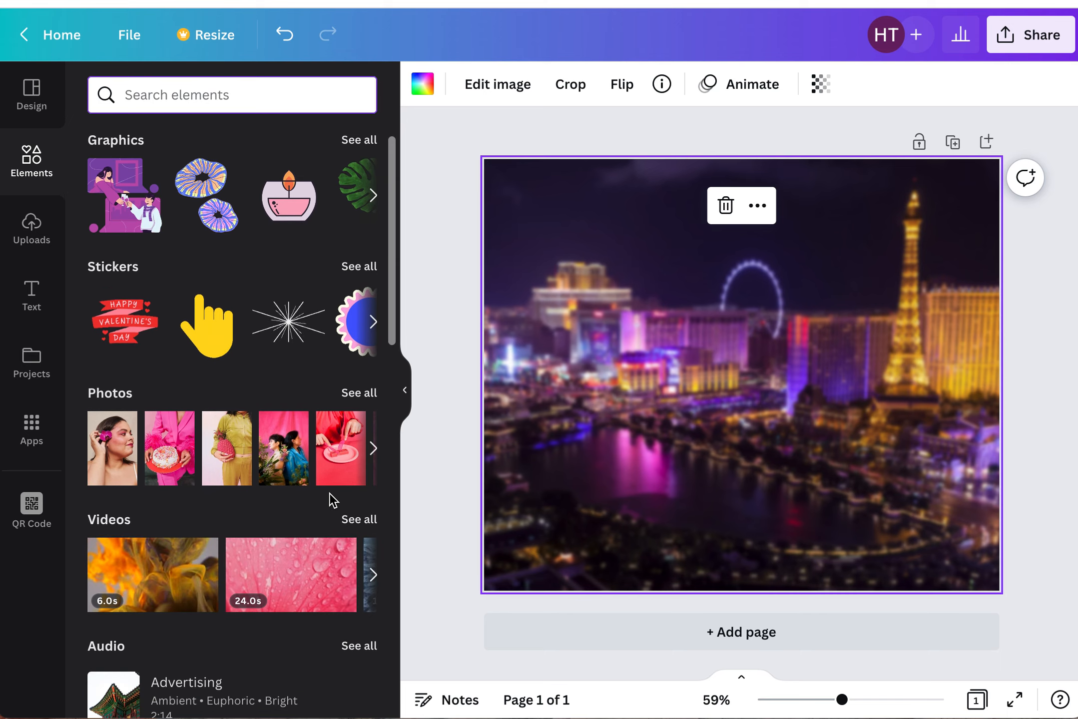
pyautogui.scroll(-10, 329, 492)
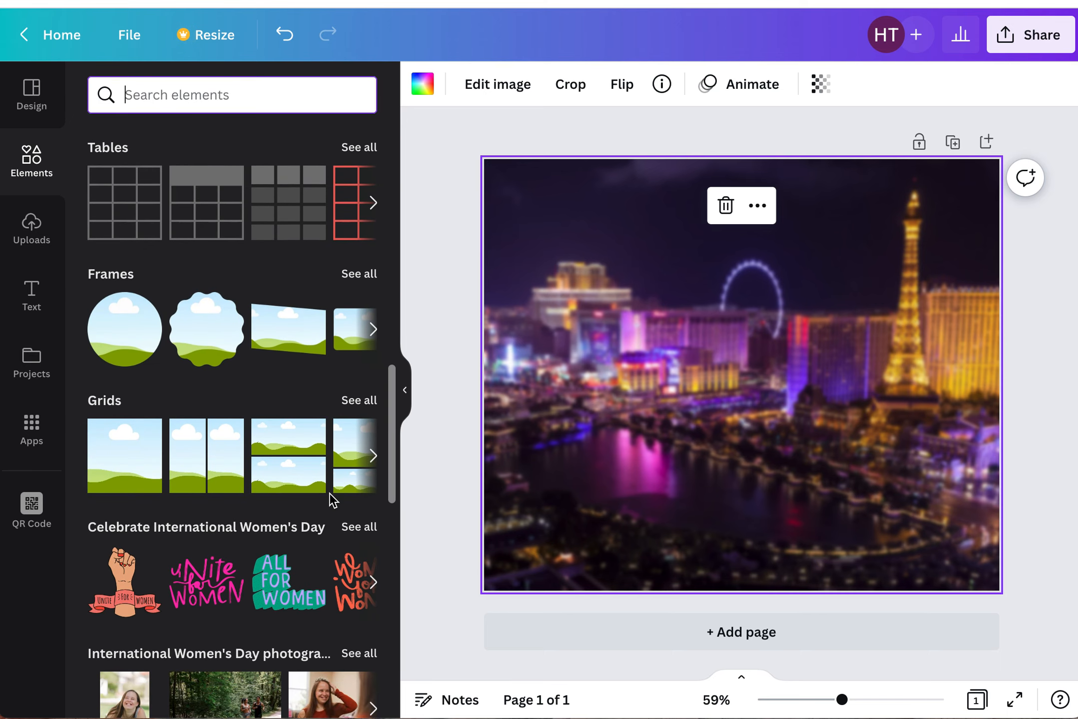
pyautogui.click(356, 274)
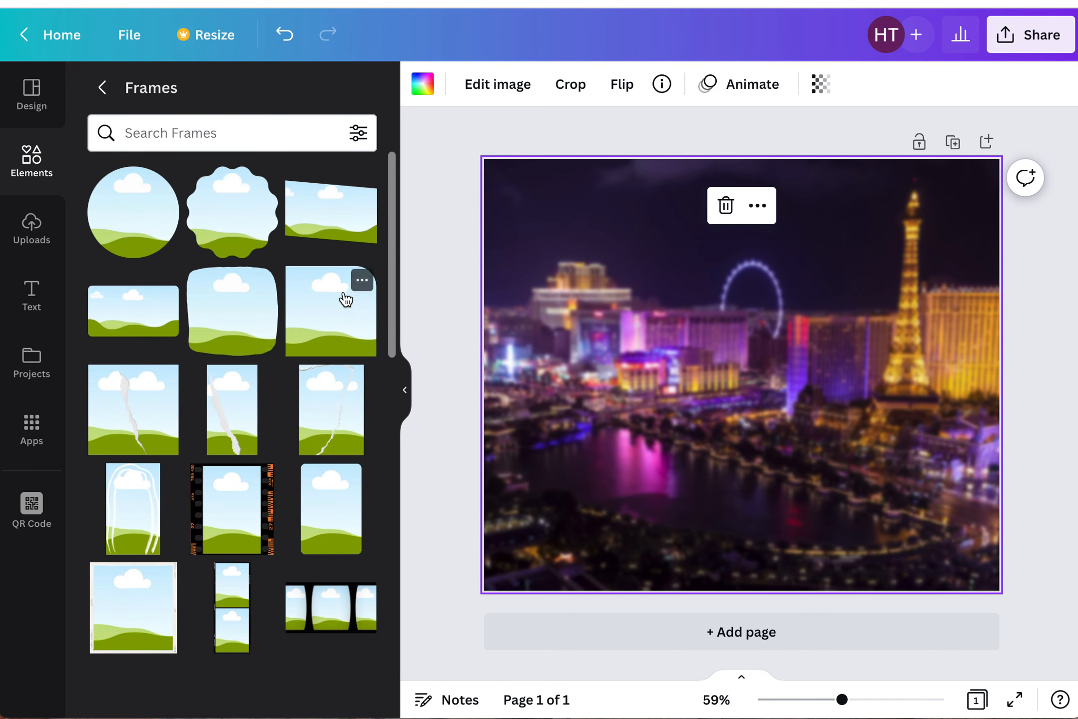
pyautogui.click(152, 133)
pyautogui.write('circle')
pyautogui.press('BackSpace')
pyautogui.press('BackSpace')
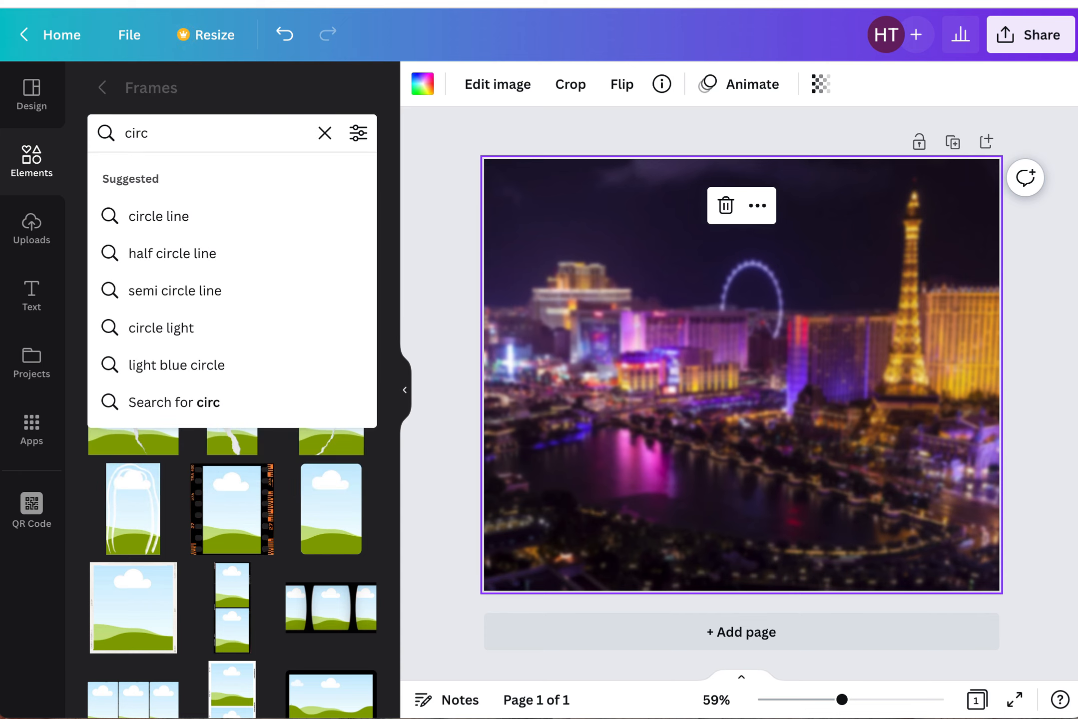
pyautogui.write('le')
pyautogui.press('Return')
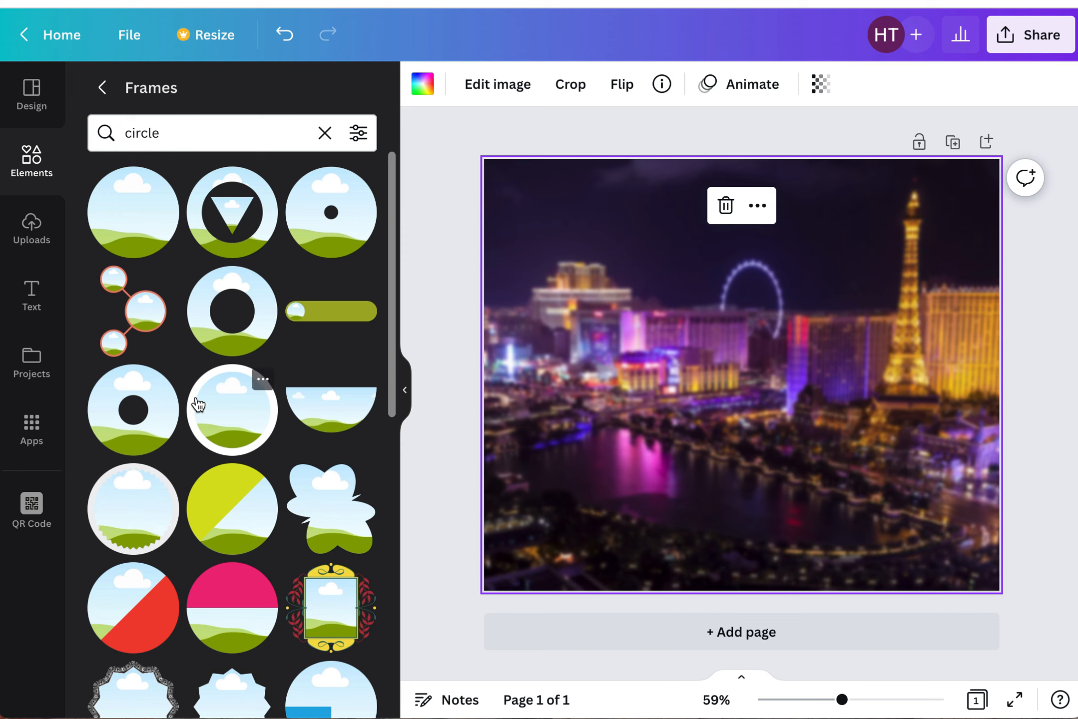
# - Add a gold-rimmed circle frame to the page
pyautogui.scroll(-10, 198, 388)
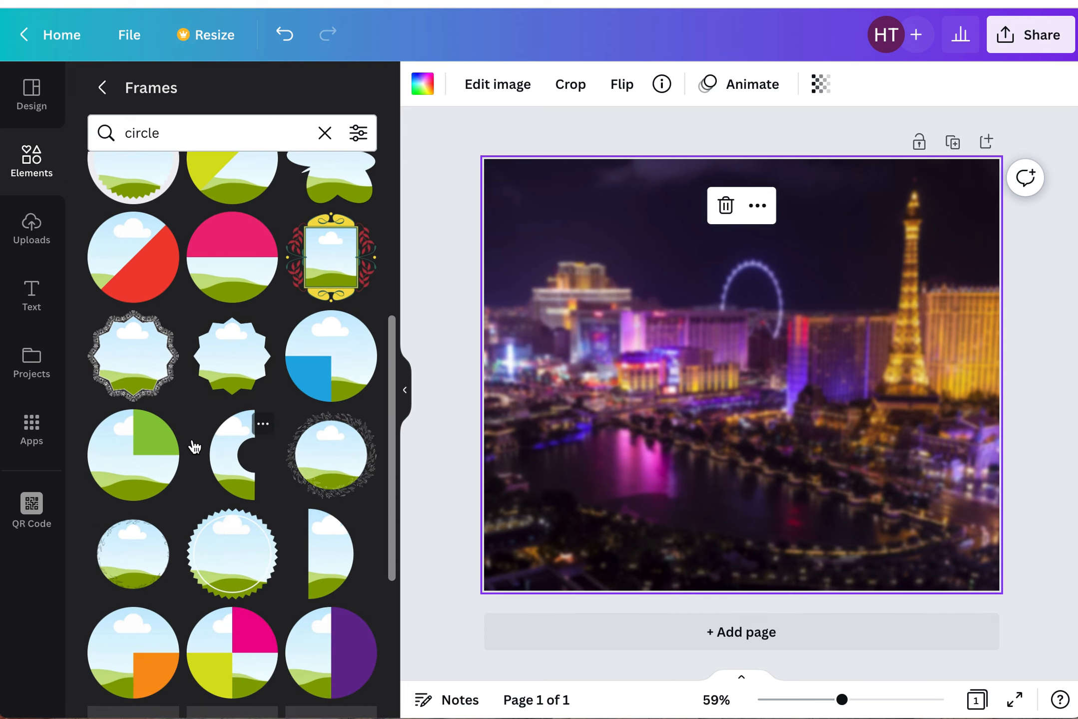
pyautogui.scroll(-4, 195, 446)
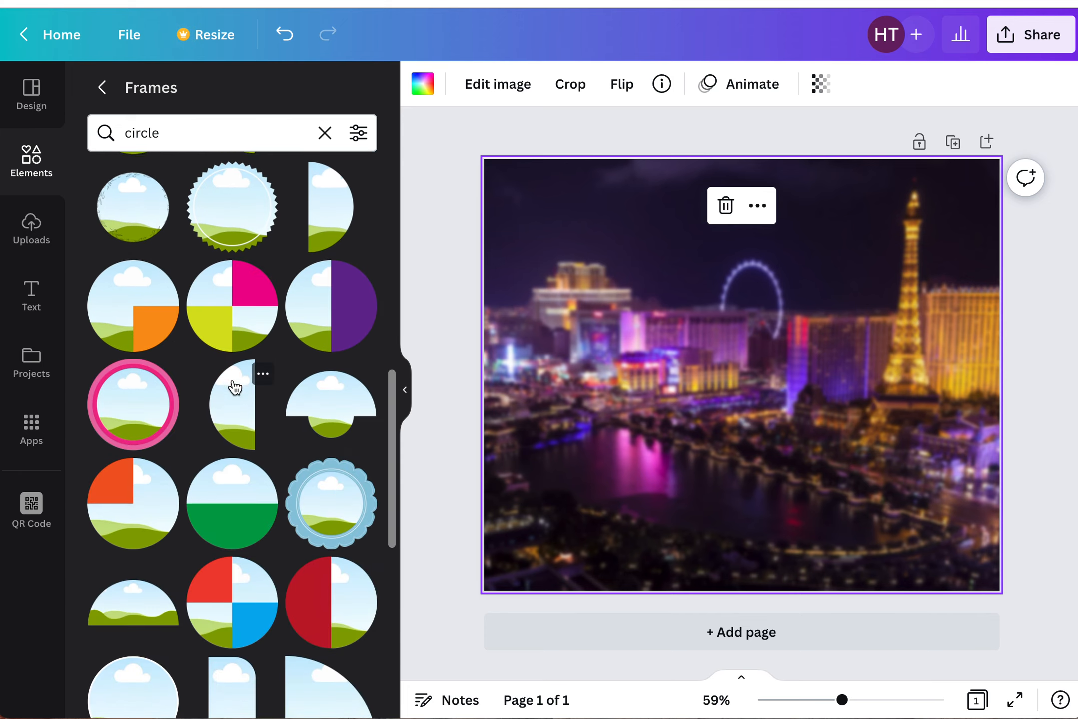
pyautogui.scroll(-9, 235, 387)
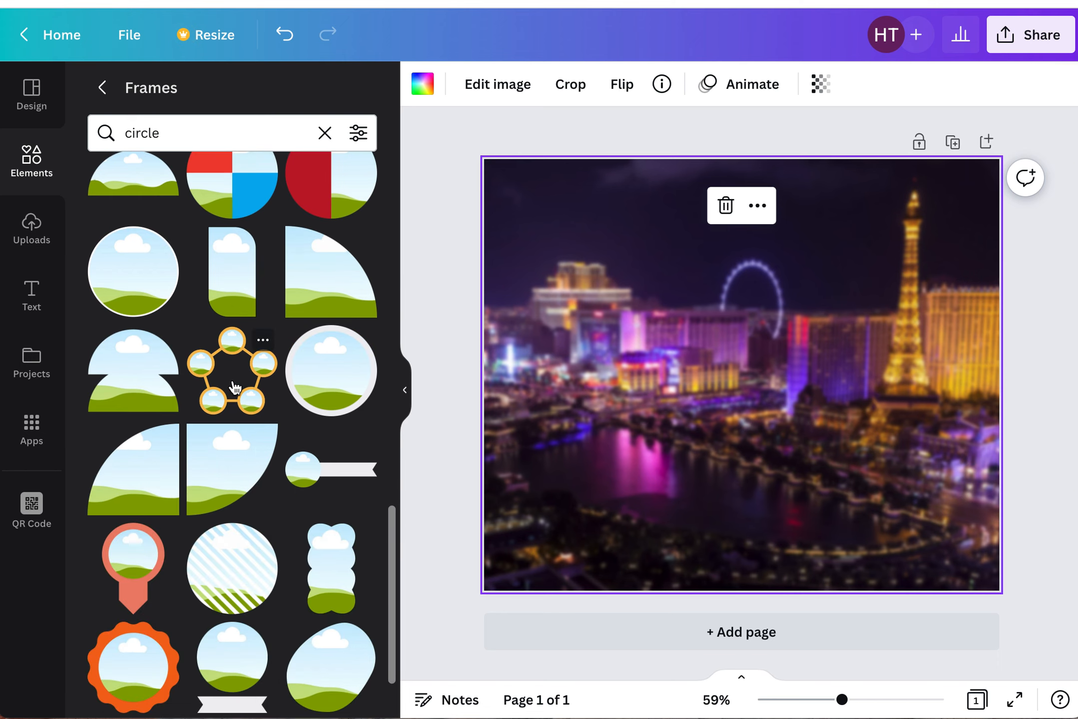
pyautogui.scroll(-15, 252, 530)
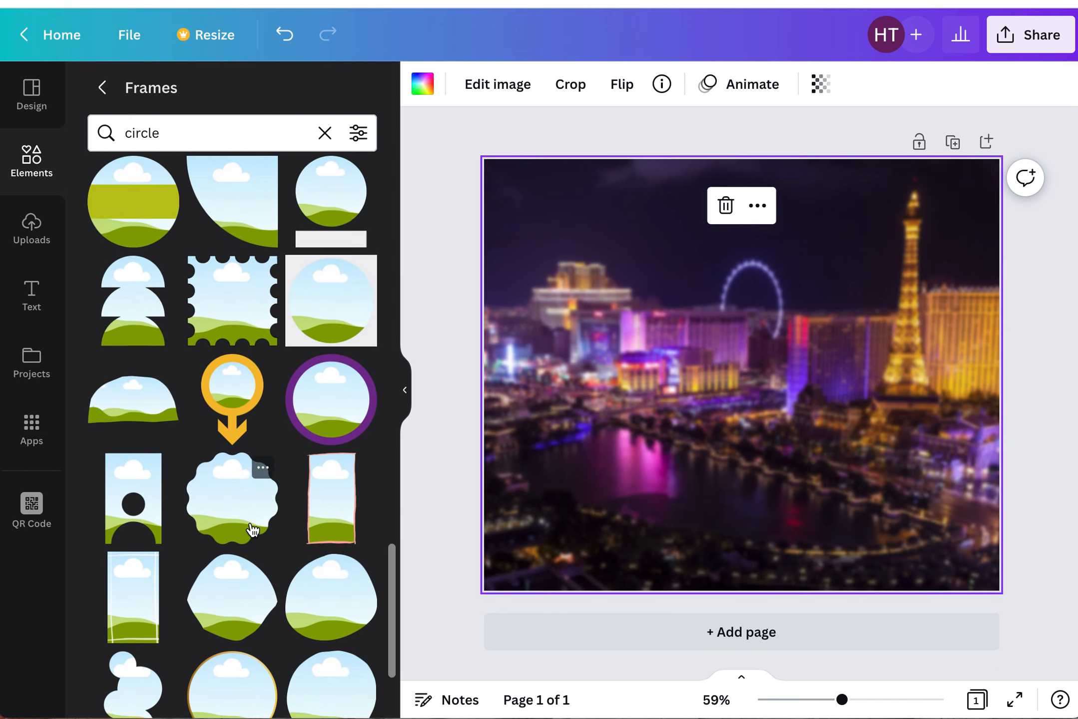
pyautogui.click(240, 415)
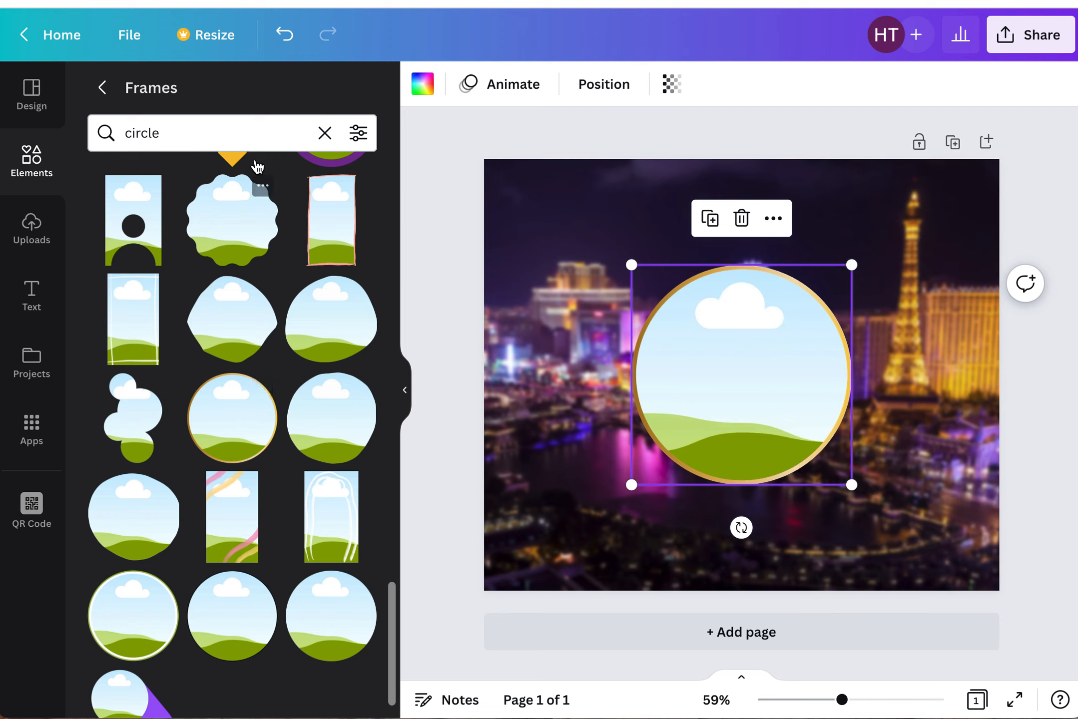
# - Browse the uploaded images and videos
pyautogui.click(325, 133)
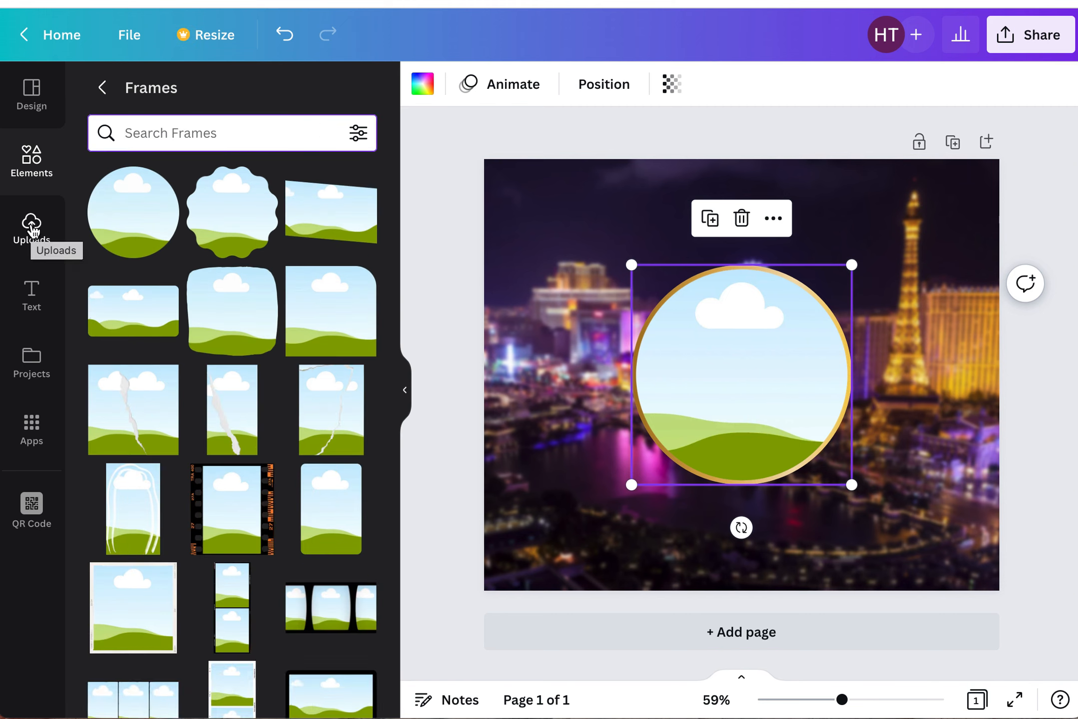
pyautogui.click(33, 230)
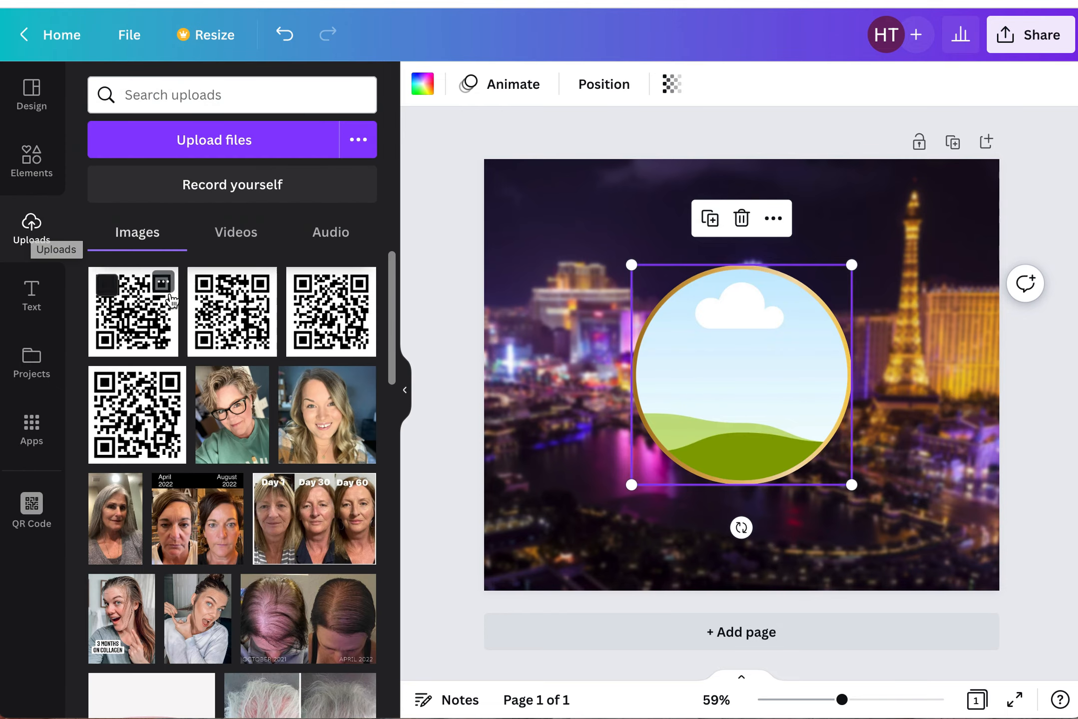
pyautogui.scroll(-1, 191, 487)
pyautogui.scroll(-5, 190, 484)
pyautogui.scroll(4, 190, 484)
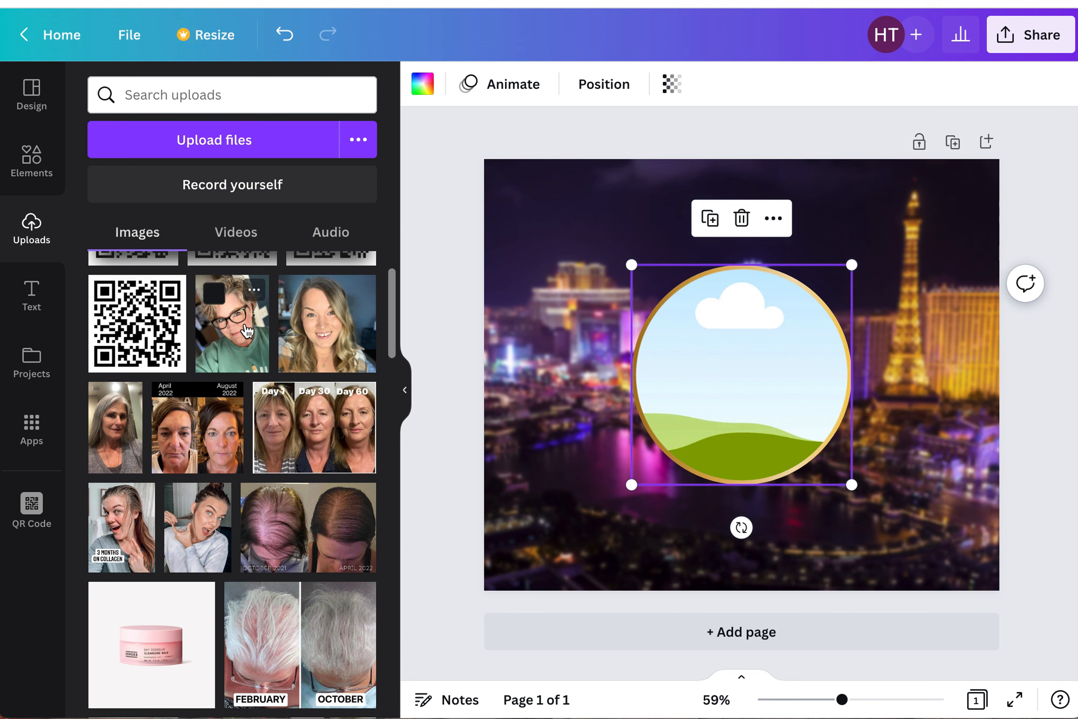
pyautogui.scroll(2, 247, 330)
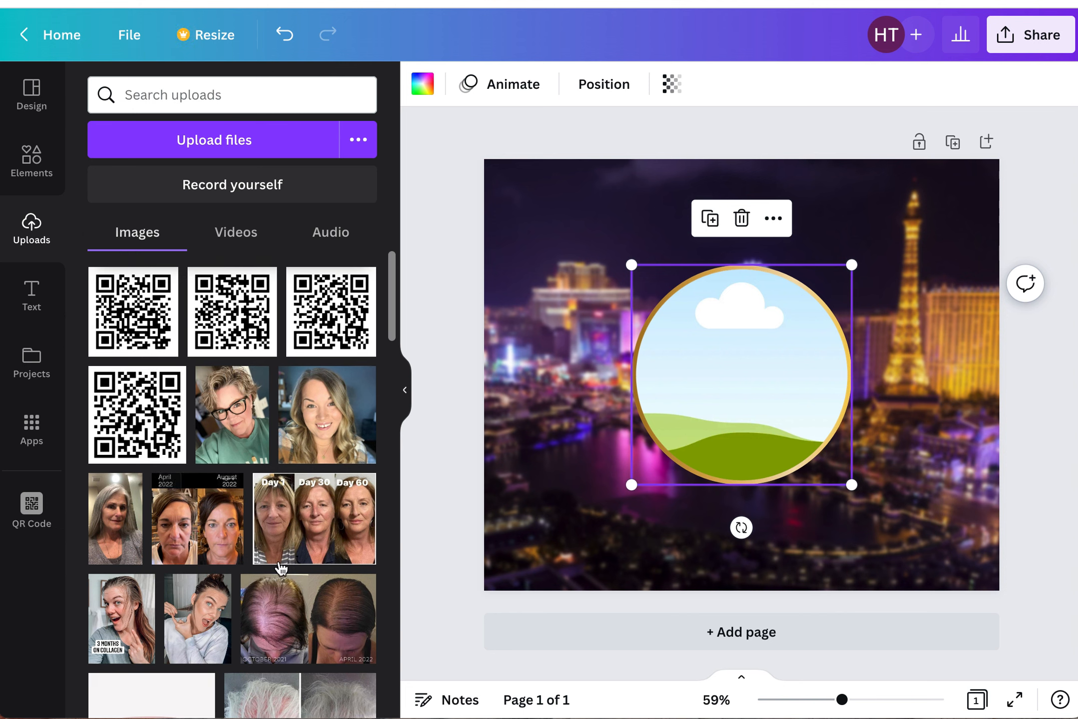
pyautogui.click(217, 242)
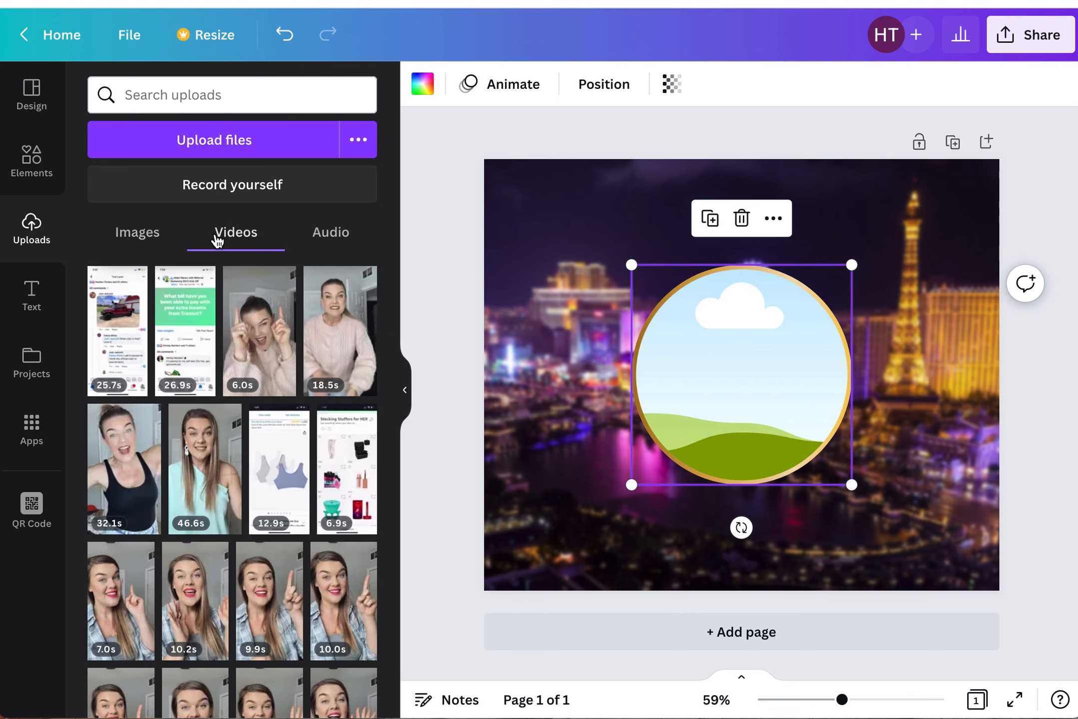
pyautogui.click(130, 246)
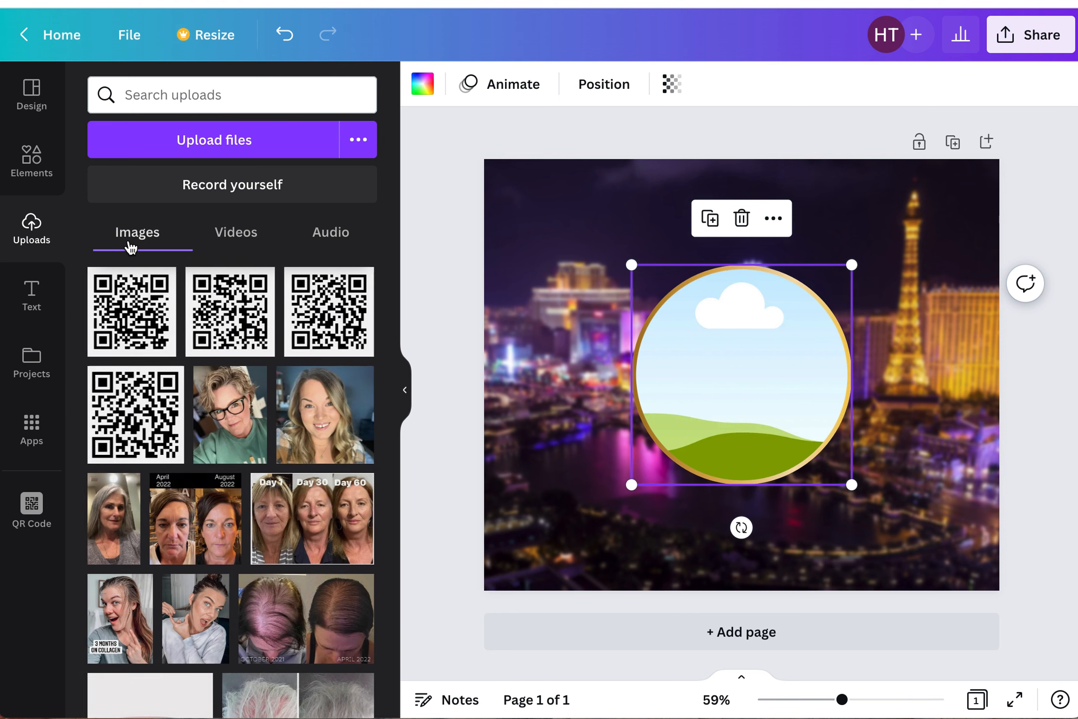
# - Drop the uploaded glasses headshot into the circle frame, rotate it, and reposition the photo inside the frame
pyautogui.moveTo(230, 419); pyautogui.dragTo(727, 377)
pyautogui.moveTo(741, 524); pyautogui.dragTo(691, 517)
pyautogui.doubleClick(708, 438)
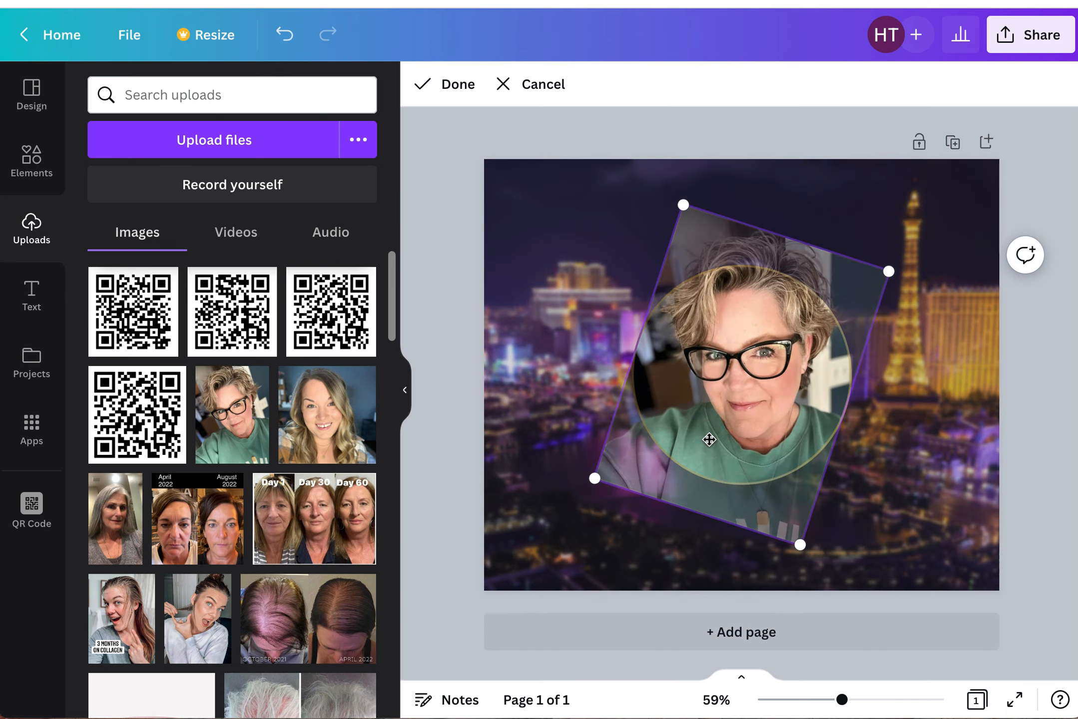
pyautogui.moveTo(730, 381); pyautogui.dragTo(692, 411)
pyautogui.click(457, 87)
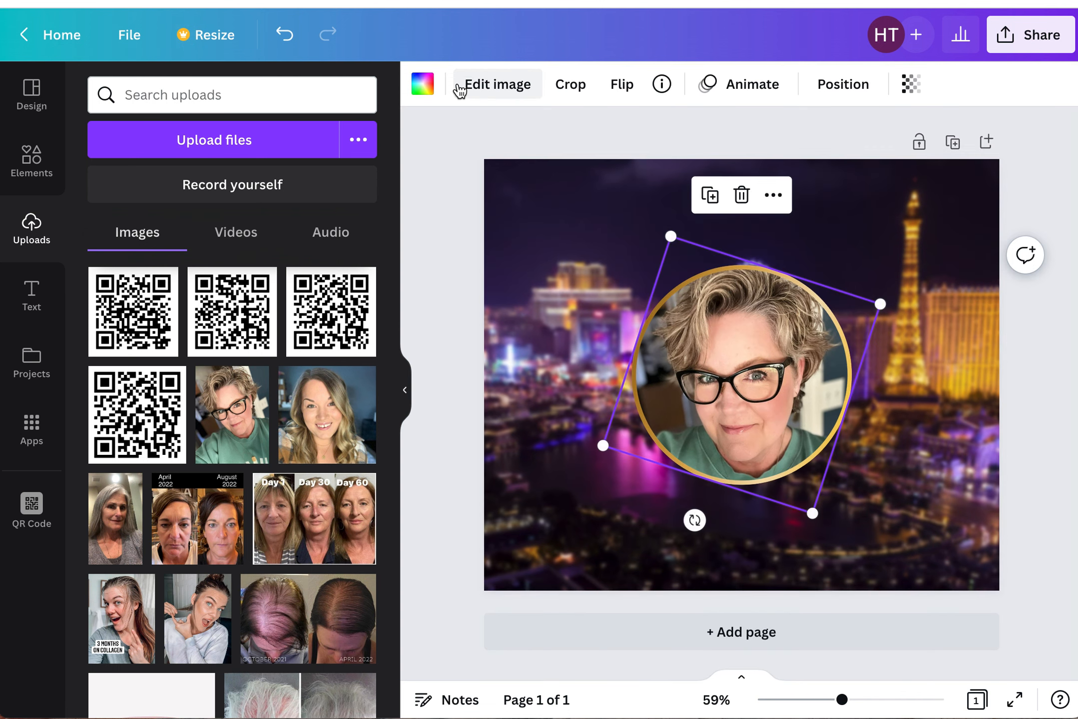
# - Enlarge the framed headshot and move it slightly upward on the page
pyautogui.click(456, 318)
pyautogui.click(720, 403)
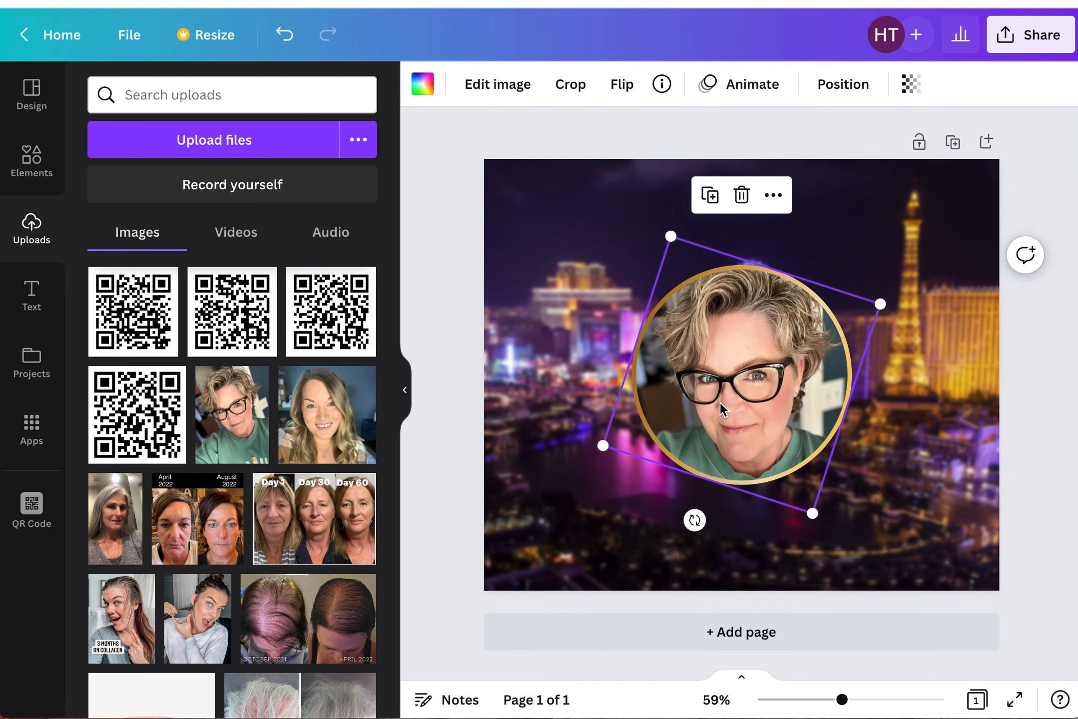
pyautogui.moveTo(670, 238); pyautogui.dragTo(646, 190)
pyautogui.moveTo(696, 343)
pyautogui.mouseDown()
pyautogui.moveTo(707, 342)
pyautogui.moveTo(700, 331)
pyautogui.mouseUp()
pyautogui.click(425, 247)
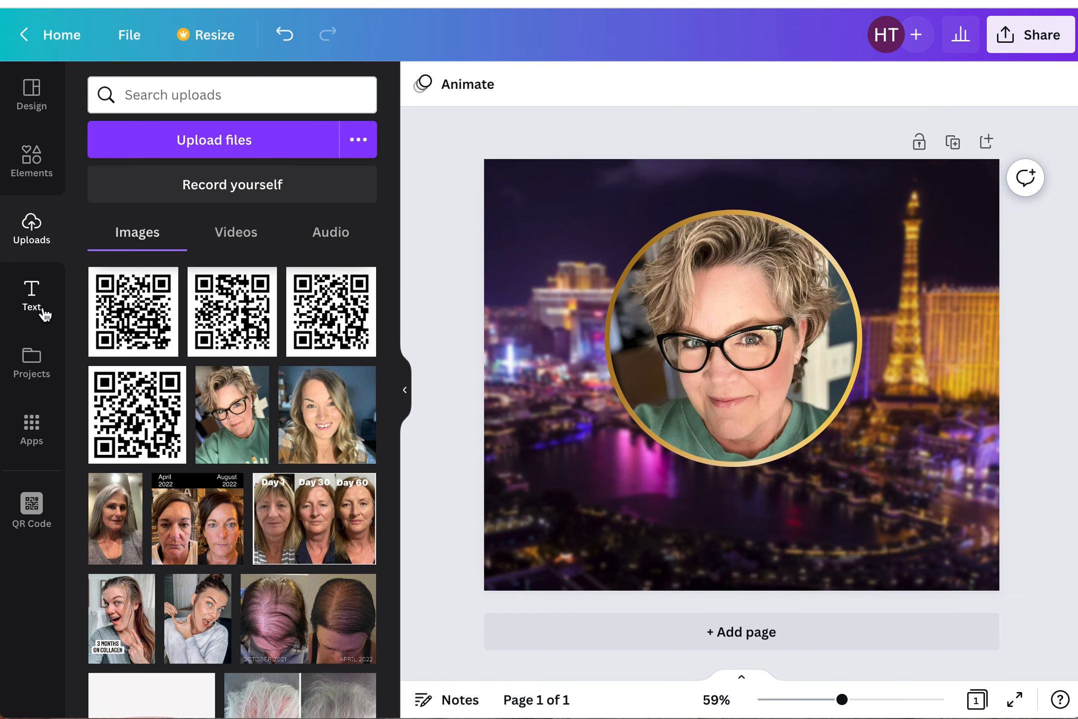
# - Add a heading and change its text to VEGAS
pyautogui.click(33, 297)
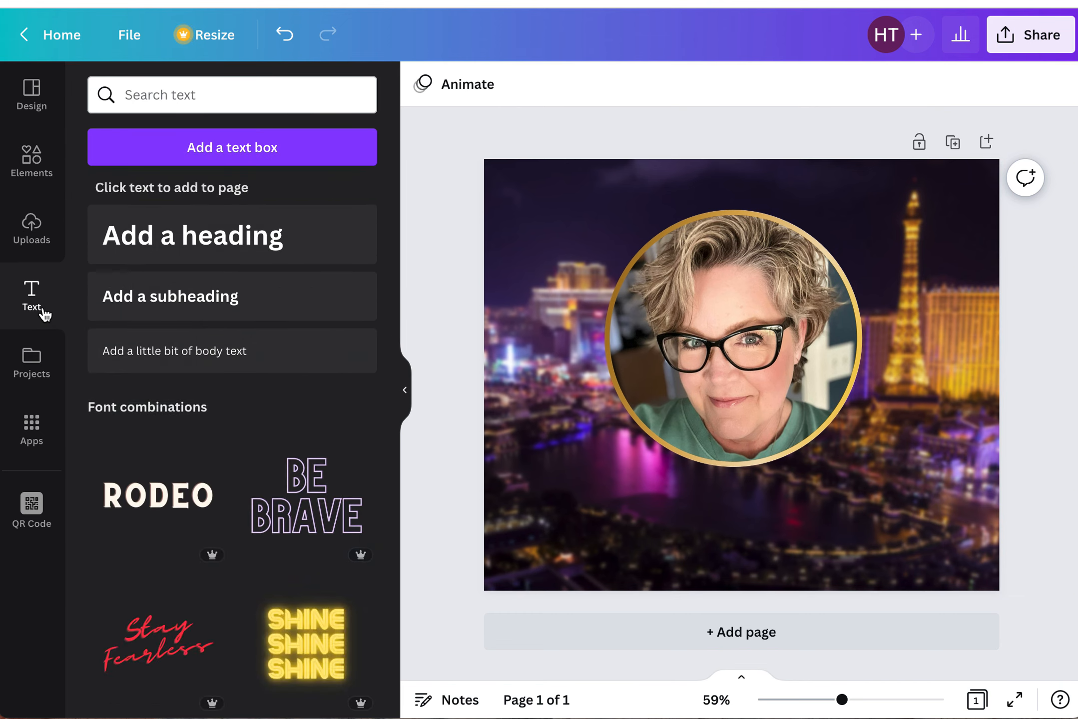
pyautogui.click(174, 248)
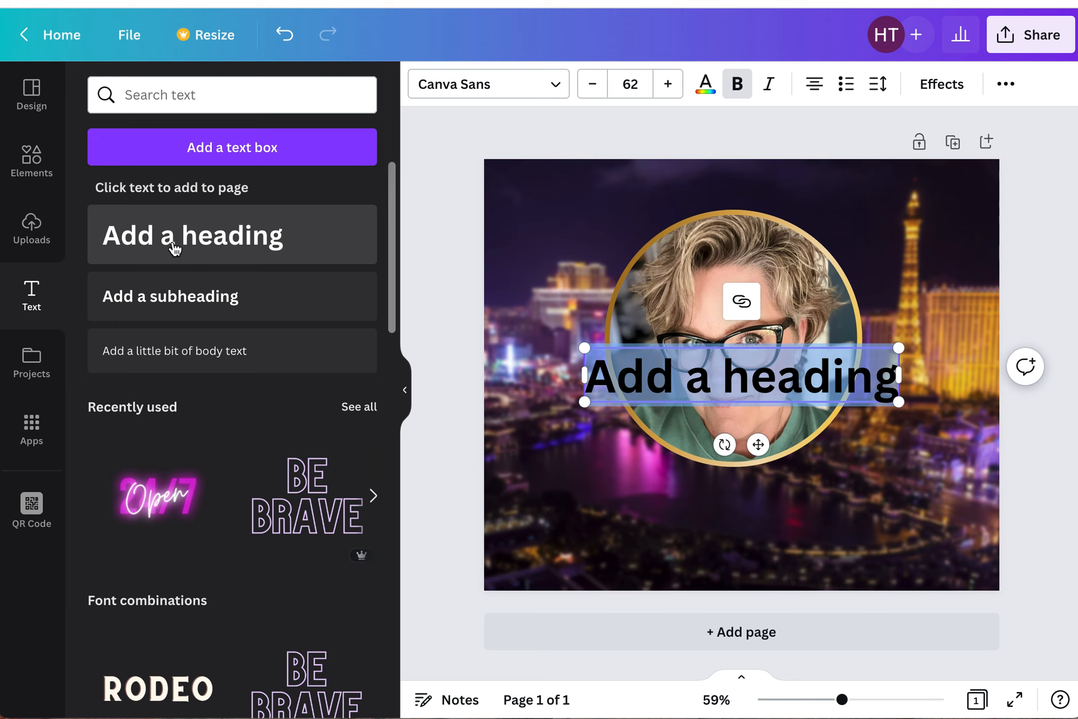
pyautogui.write('Ve')
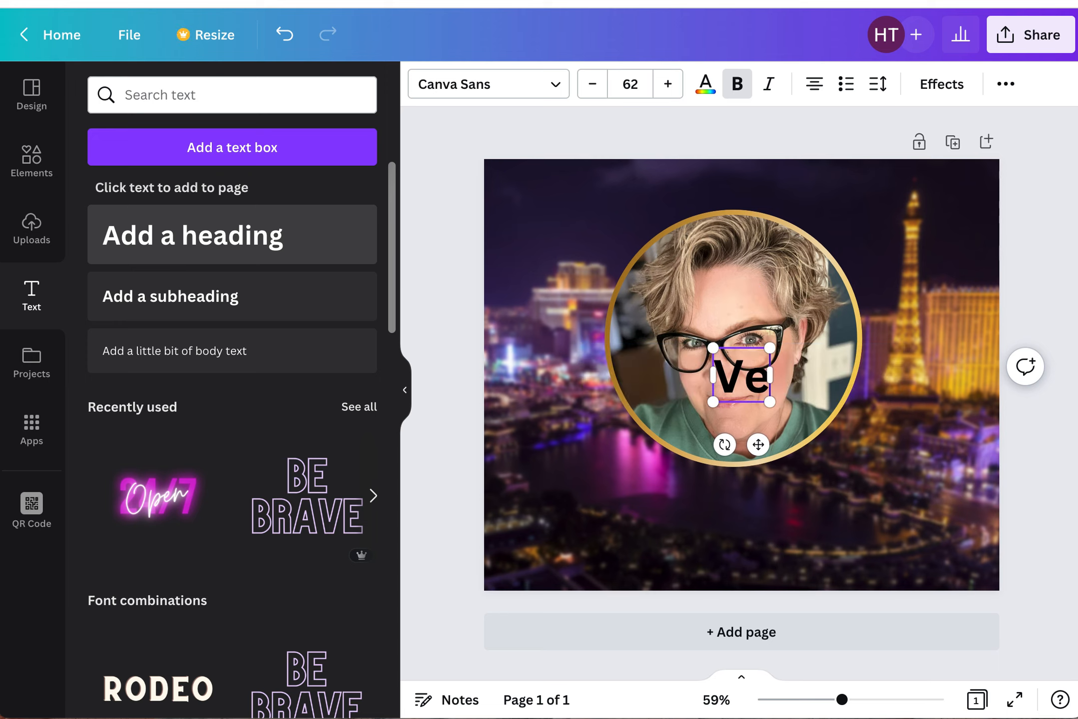
pyautogui.press('BackSpace')
pyautogui.write('EGAS')
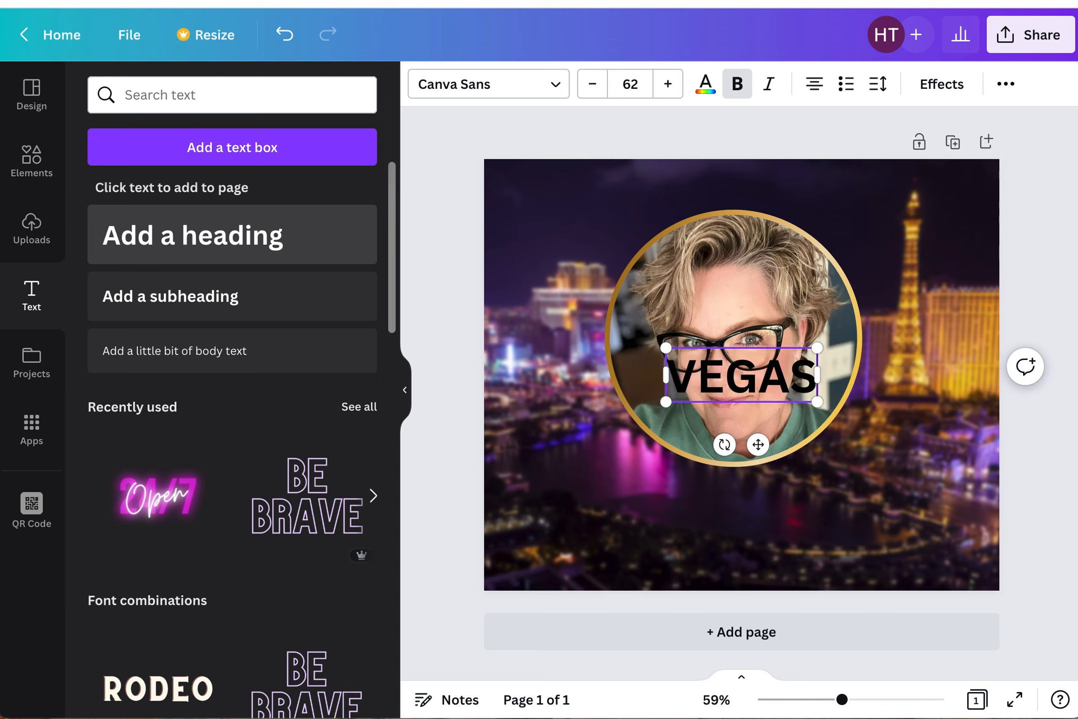
# - Enlarge the VEGAS heading to size 105 and move it below the circle frame
pyautogui.moveTo(668, 398); pyautogui.dragTo(561, 439)
pyautogui.click(479, 487)
pyautogui.moveTo(703, 384); pyautogui.dragTo(758, 507)
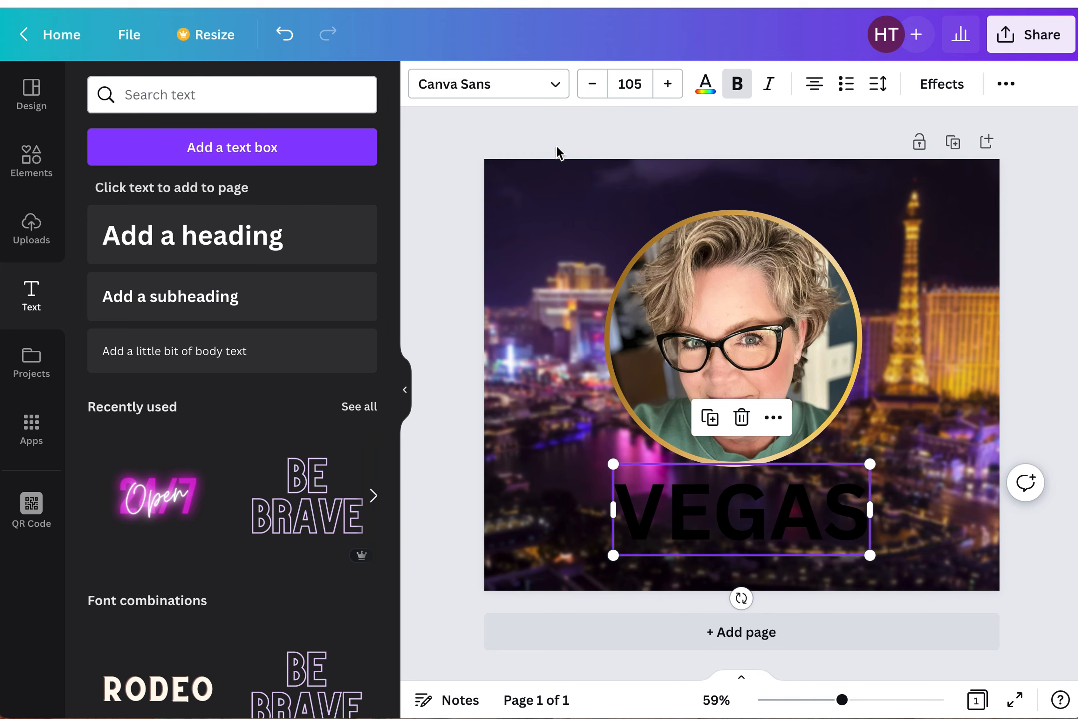
# - Recolour the VEGAS heading with gold #D5952C sampled from the photo using the eyedropper
pyautogui.click(706, 90)
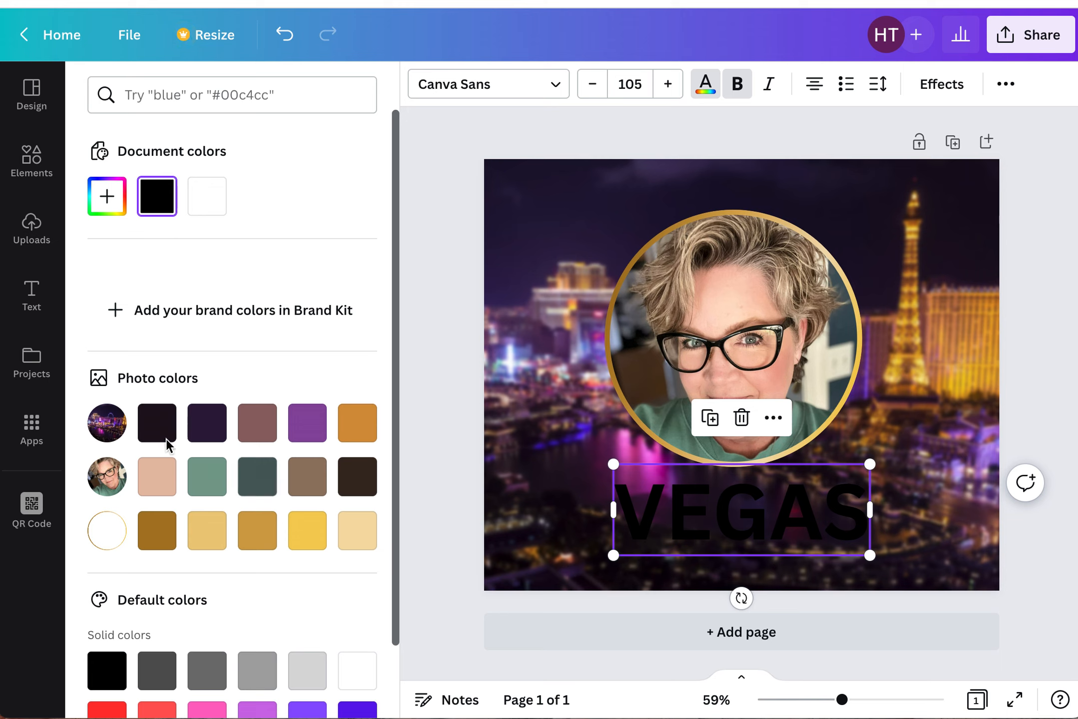
pyautogui.click(310, 439)
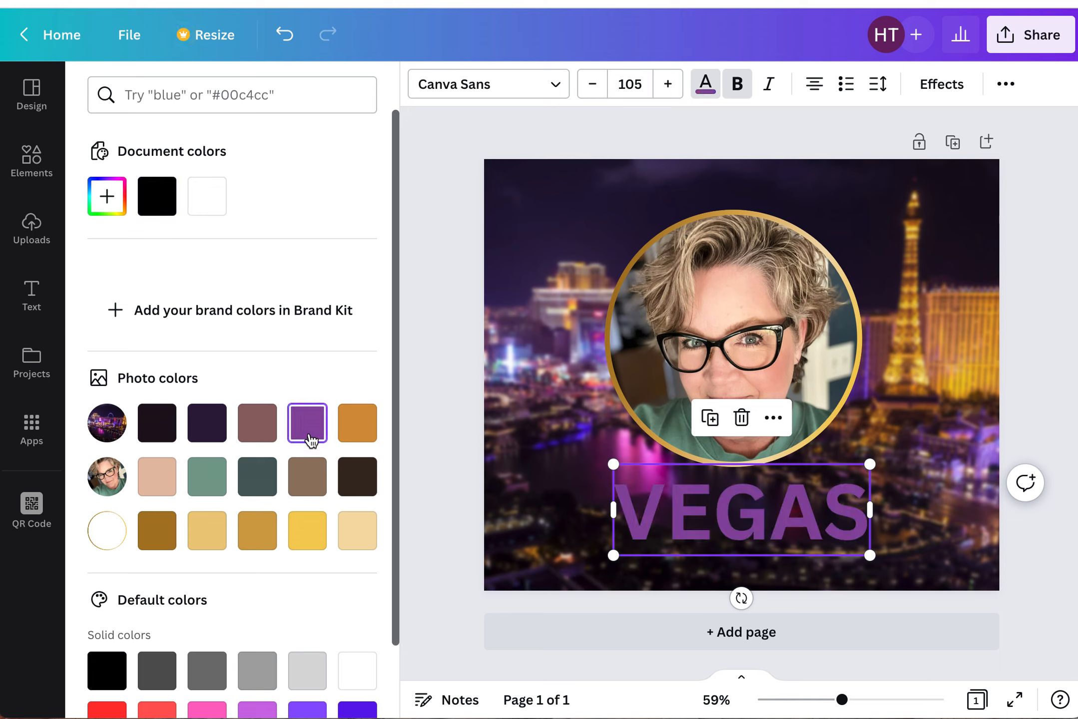
pyautogui.click(107, 205)
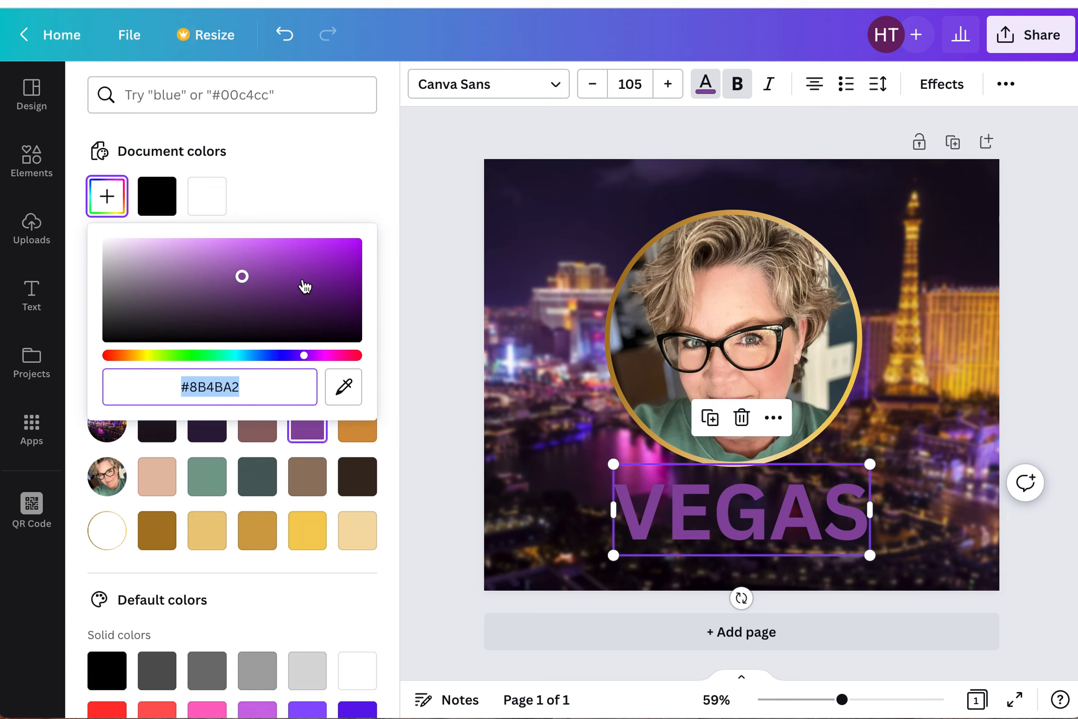
pyautogui.click(350, 396)
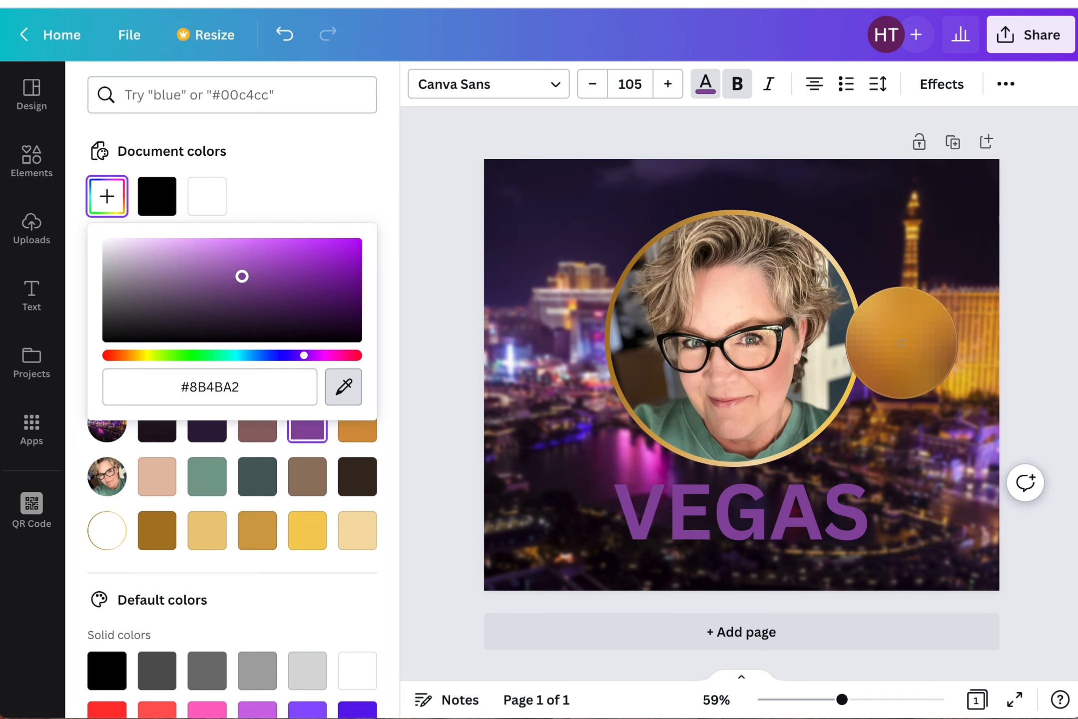
pyautogui.click(901, 343)
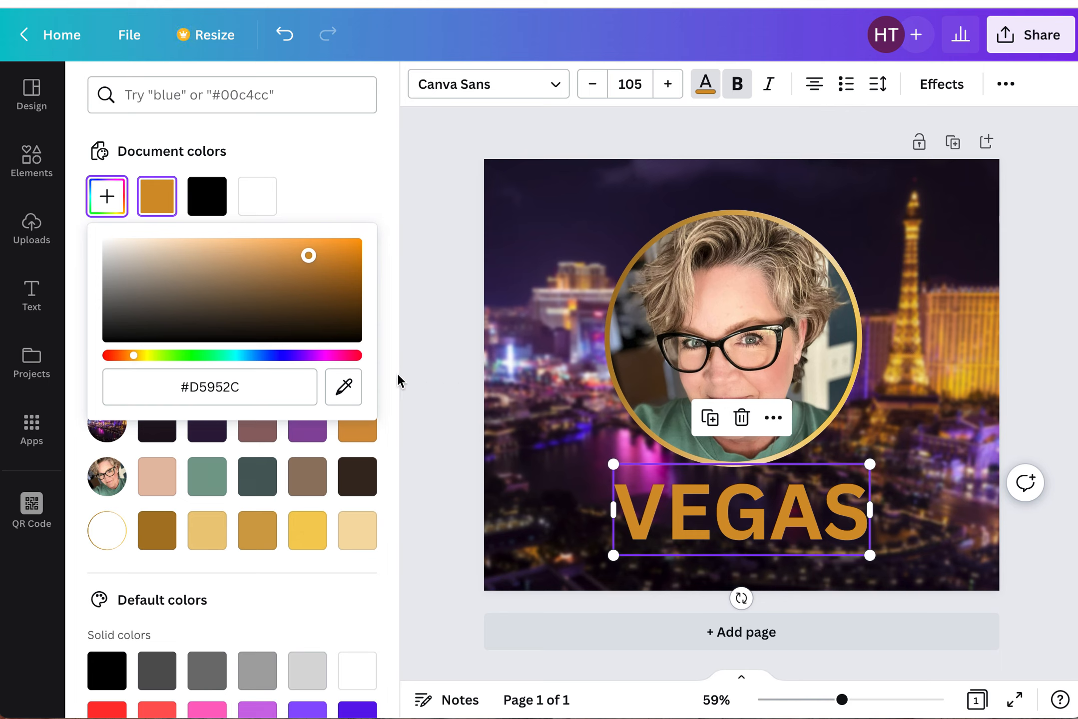
pyautogui.press('Escape')
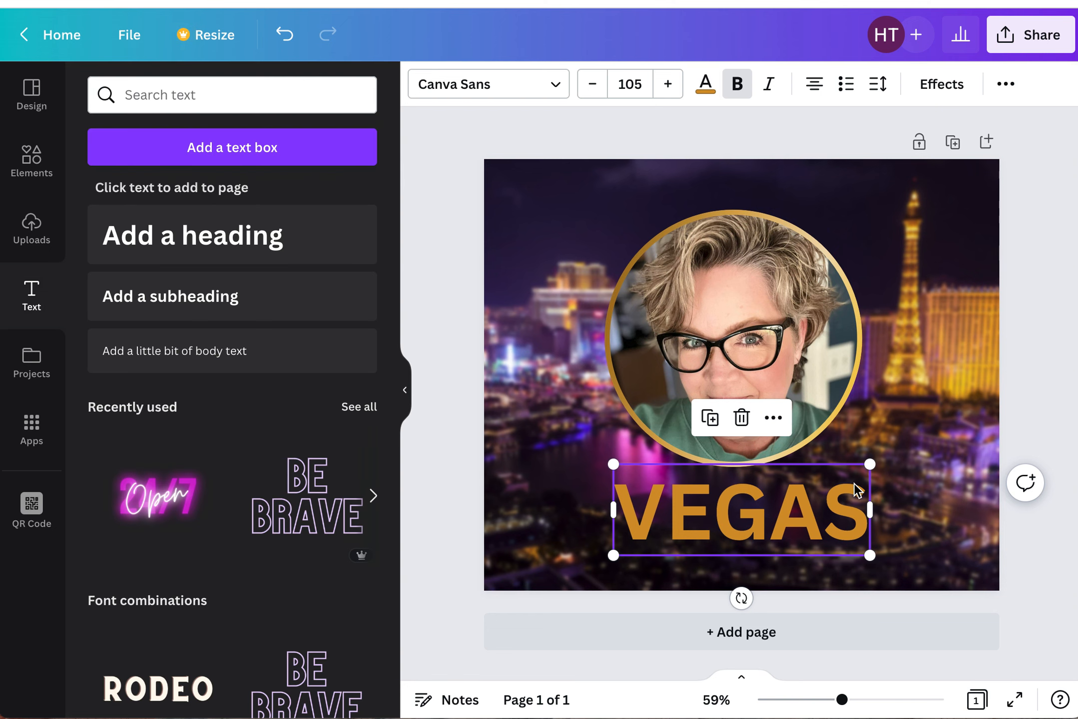
# - Try the Lift effect on the VEGAS heading at intensity 100, then reset the heading to no effect
pyautogui.click(951, 95)
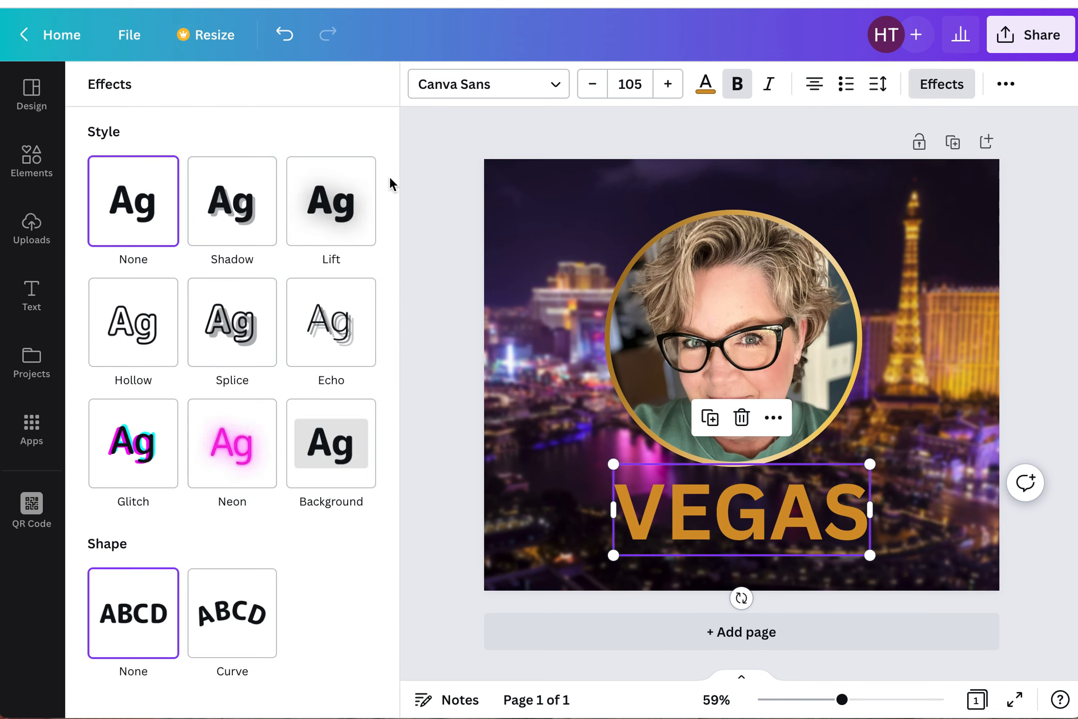
pyautogui.click(337, 216)
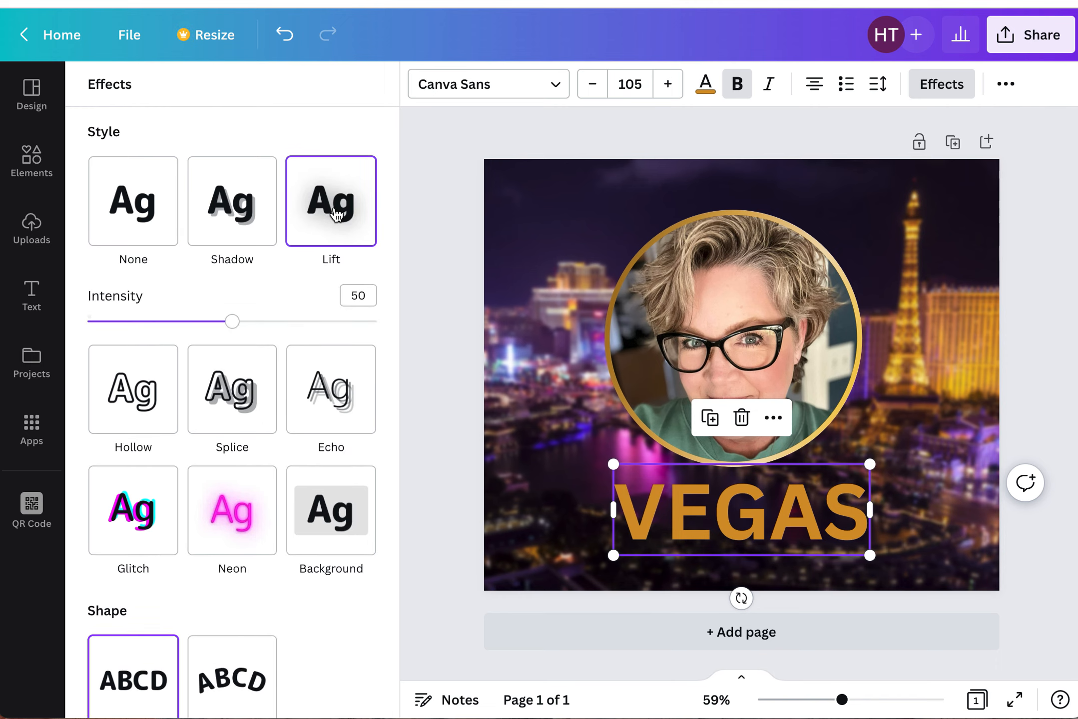
pyautogui.moveTo(231, 321); pyautogui.dragTo(505, 338)
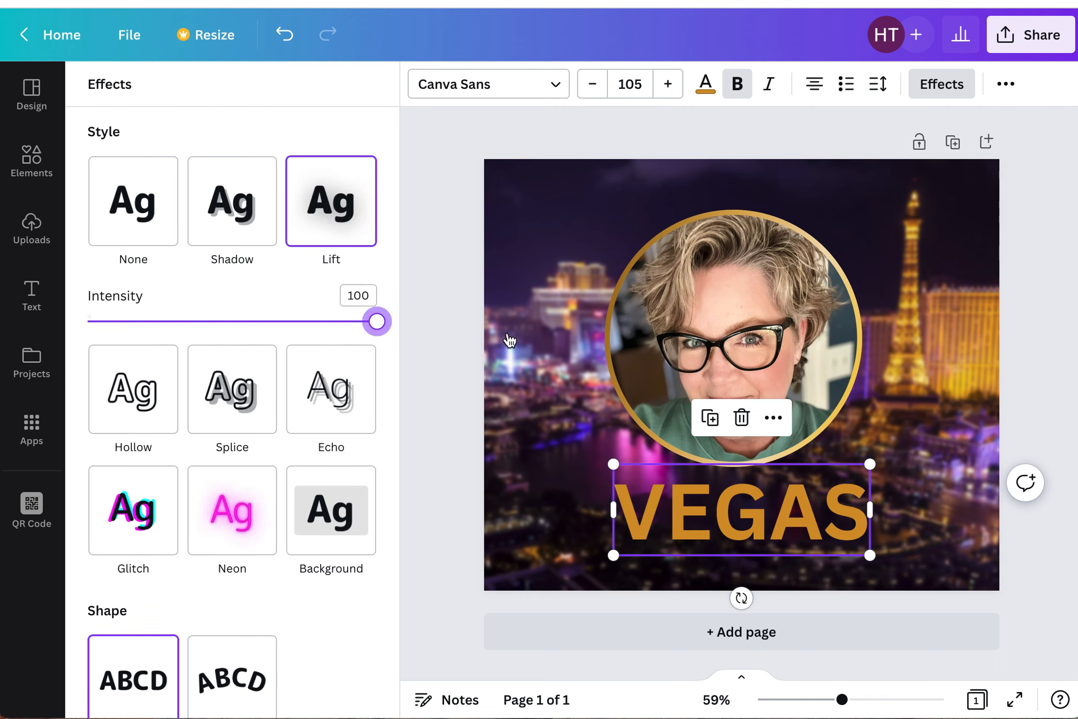
pyautogui.moveTo(835, 516); pyautogui.dragTo(831, 433)
pyautogui.moveTo(377, 321); pyautogui.dragTo(101, 343)
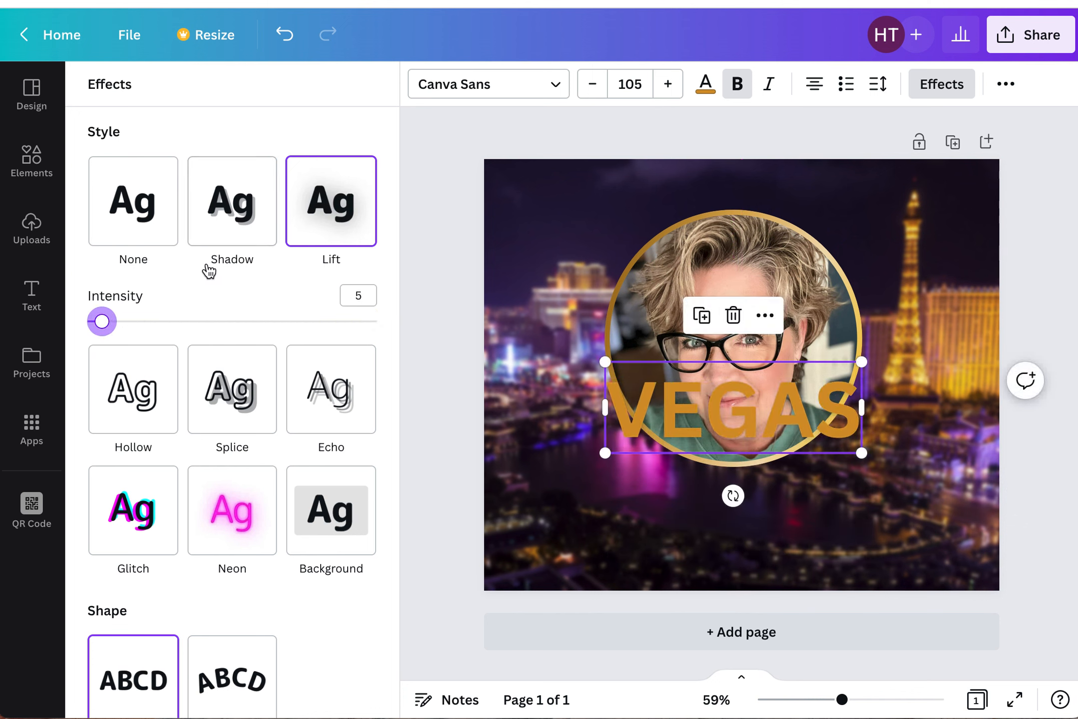
pyautogui.click(145, 207)
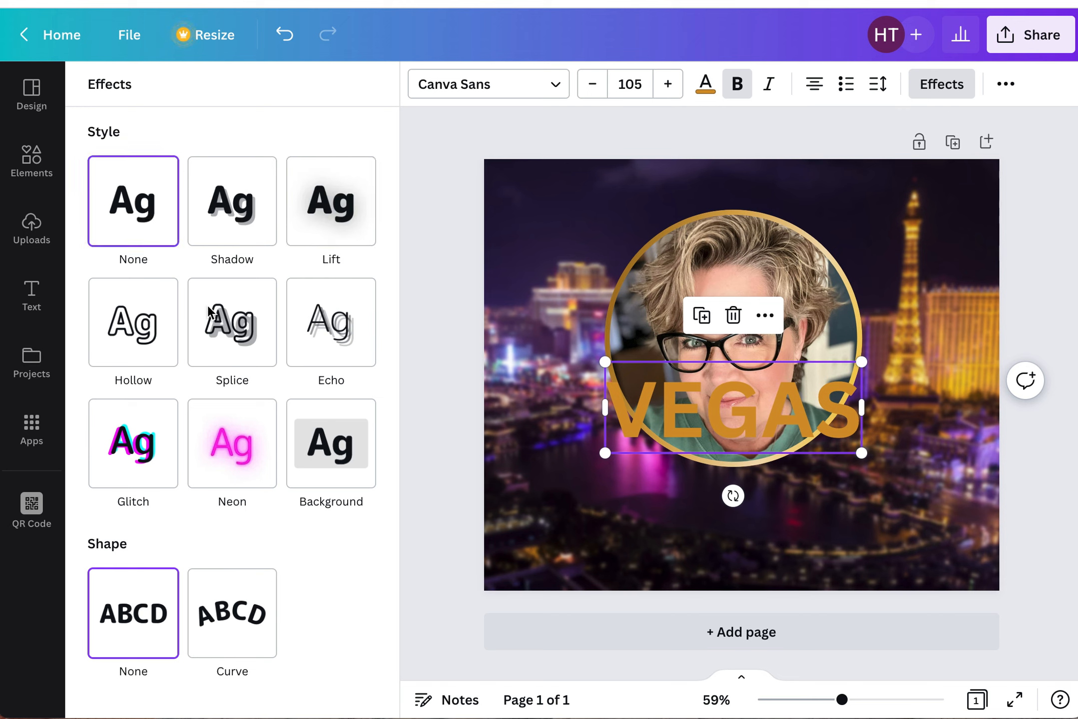
# - Apply the Neon effect to the VEGAS heading with intensity 84
pyautogui.click(244, 473)
pyautogui.moveTo(231, 564); pyautogui.dragTo(330, 562)
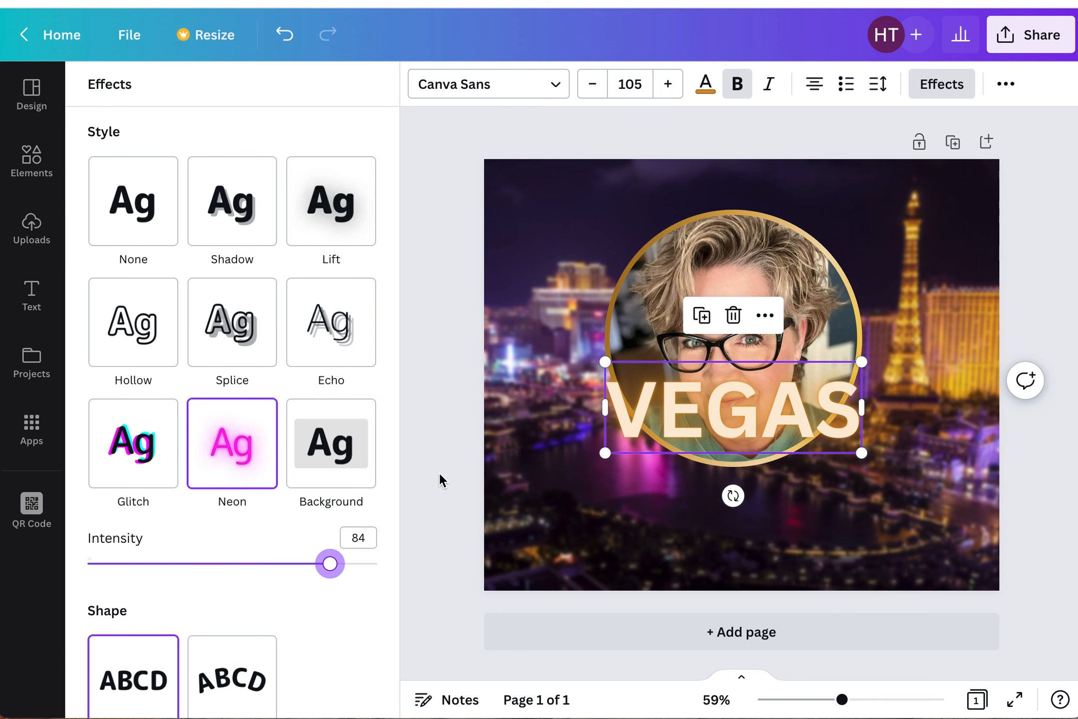
# - Move the VEGAS heading back below the circle frame and enlarge it to size 131
pyautogui.press('Escape')
pyautogui.moveTo(721, 425); pyautogui.dragTo(726, 521)
pyautogui.moveTo(619, 550); pyautogui.dragTo(591, 567)
pyautogui.moveTo(875, 457); pyautogui.dragTo(916, 450)
pyautogui.click(469, 522)
pyautogui.moveTo(793, 523)
pyautogui.mouseDown()
pyautogui.moveTo(809, 537)
pyautogui.moveTo(797, 529)
pyautogui.mouseUp()
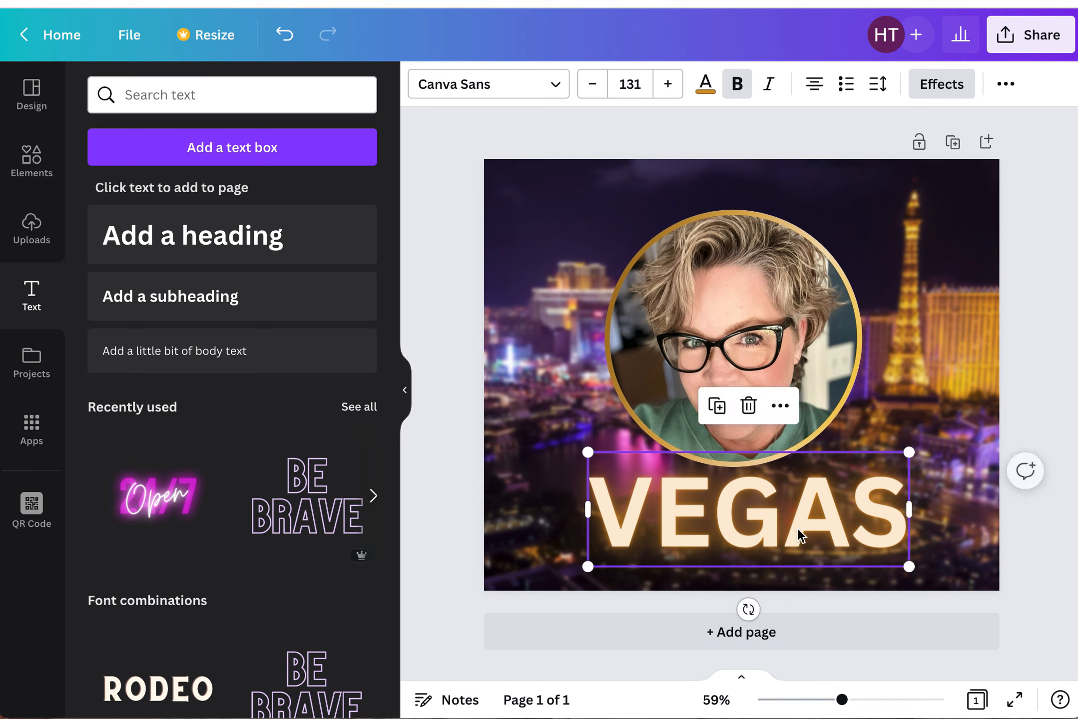
pyautogui.click(426, 558)
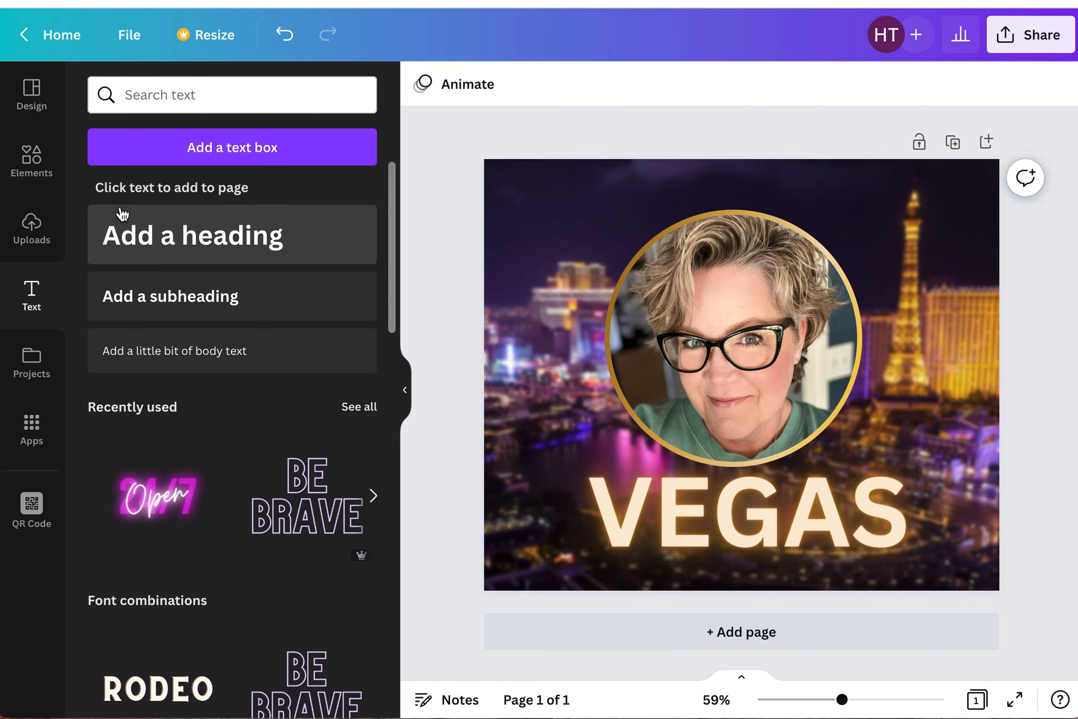
# - Add a new heading reading "I am going to" and colour it white
pyautogui.click(142, 232)
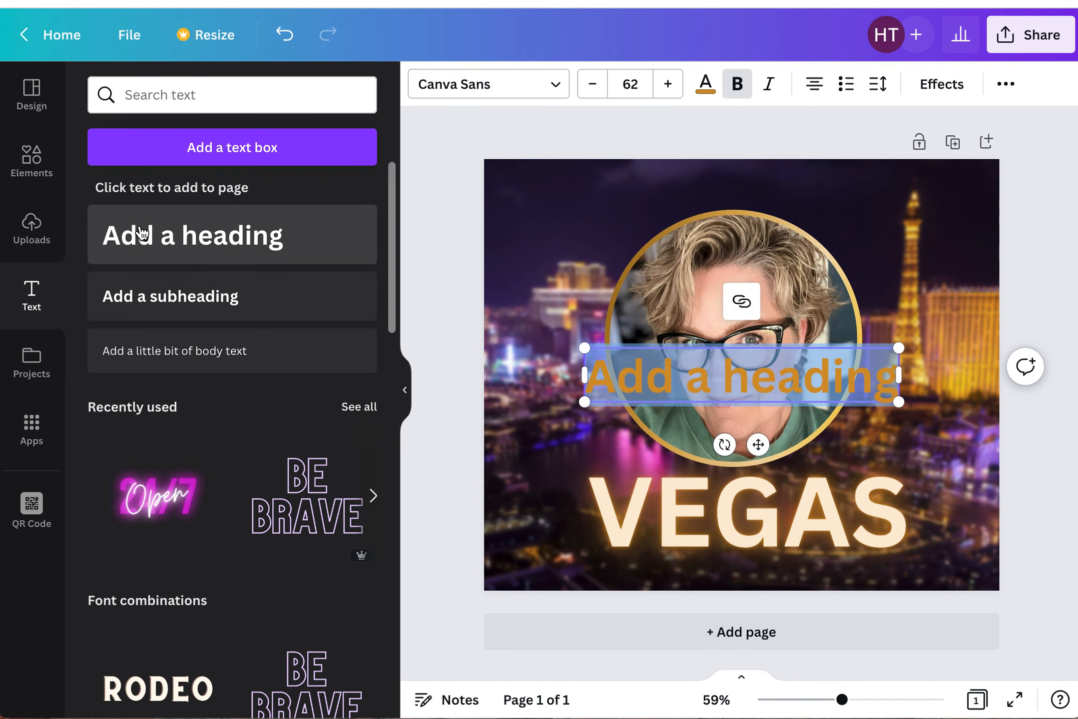
pyautogui.write('I am g')
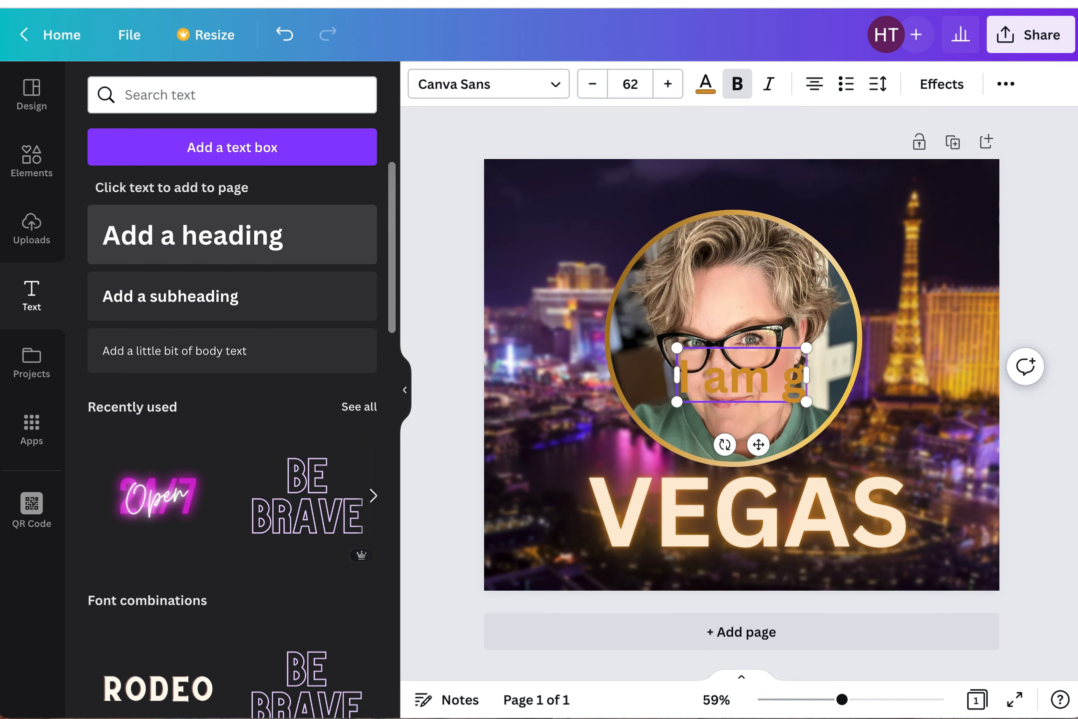
pyautogui.write('oing to')
pyautogui.click(474, 450)
pyautogui.click(796, 381)
pyautogui.click(710, 95)
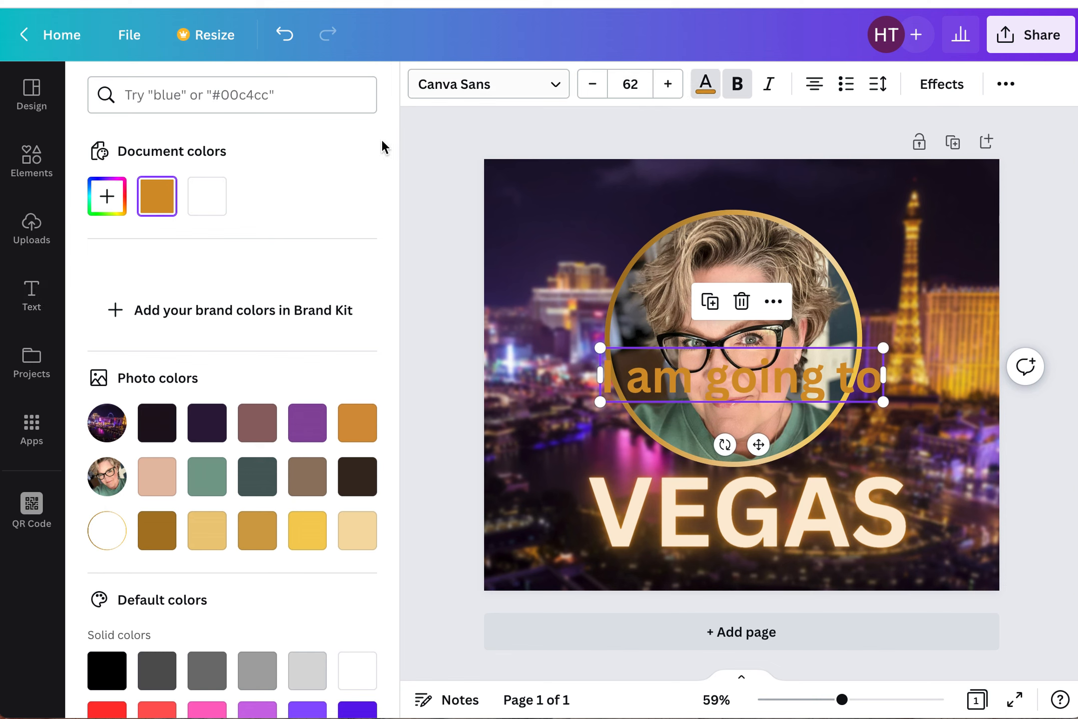
pyautogui.click(204, 194)
# - Change the "I am going to" text's font to Playlist Script
pyautogui.click(508, 100)
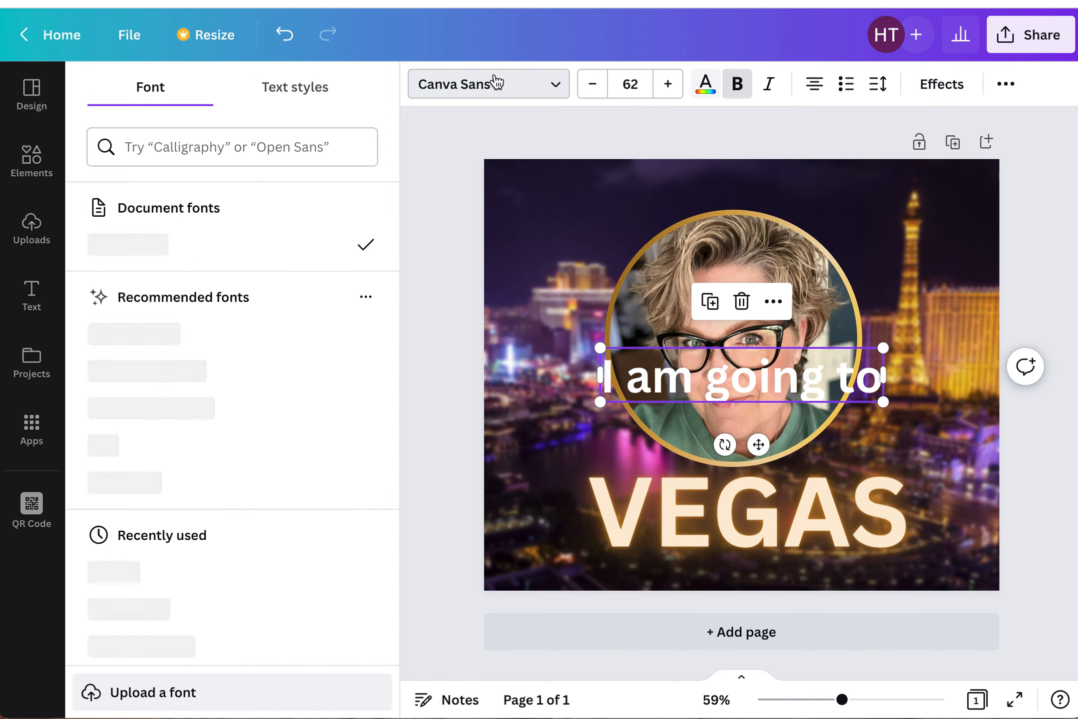
pyautogui.click(501, 93)
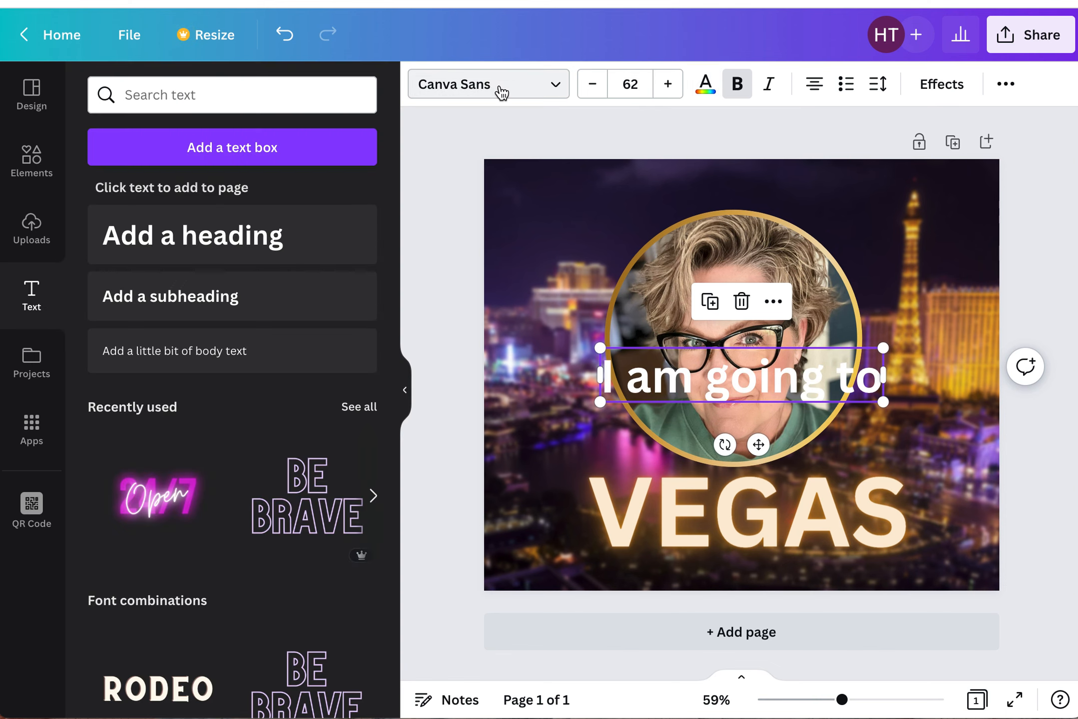
pyautogui.click(501, 92)
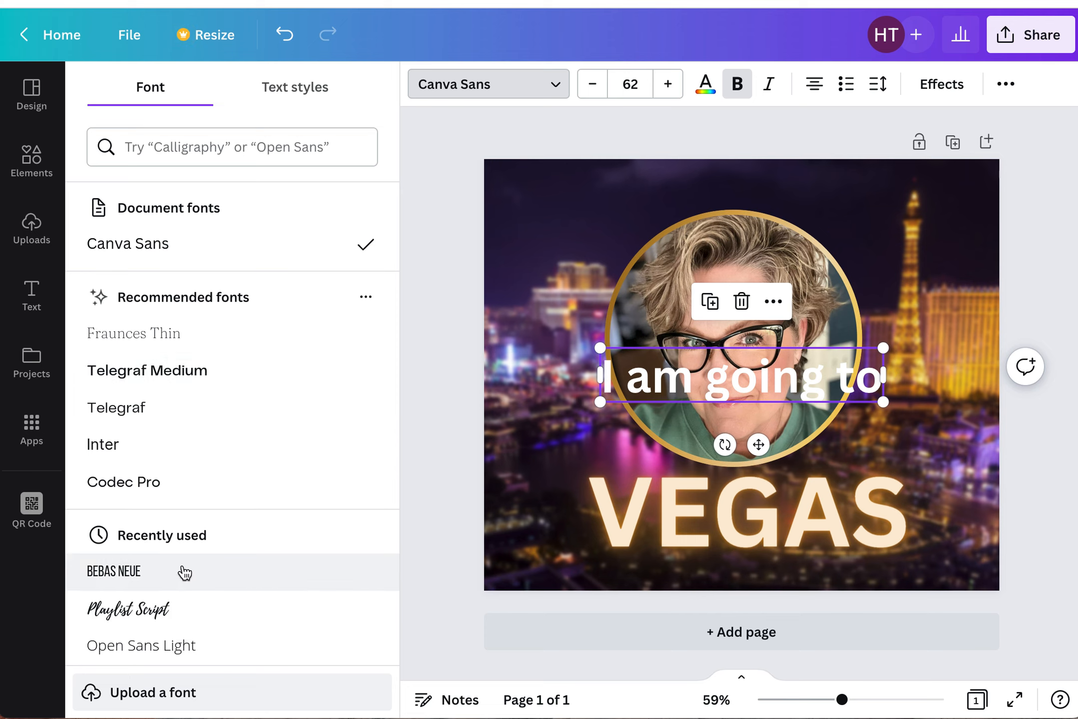
pyautogui.scroll(-3, 186, 572)
pyautogui.scroll(3, 200, 400)
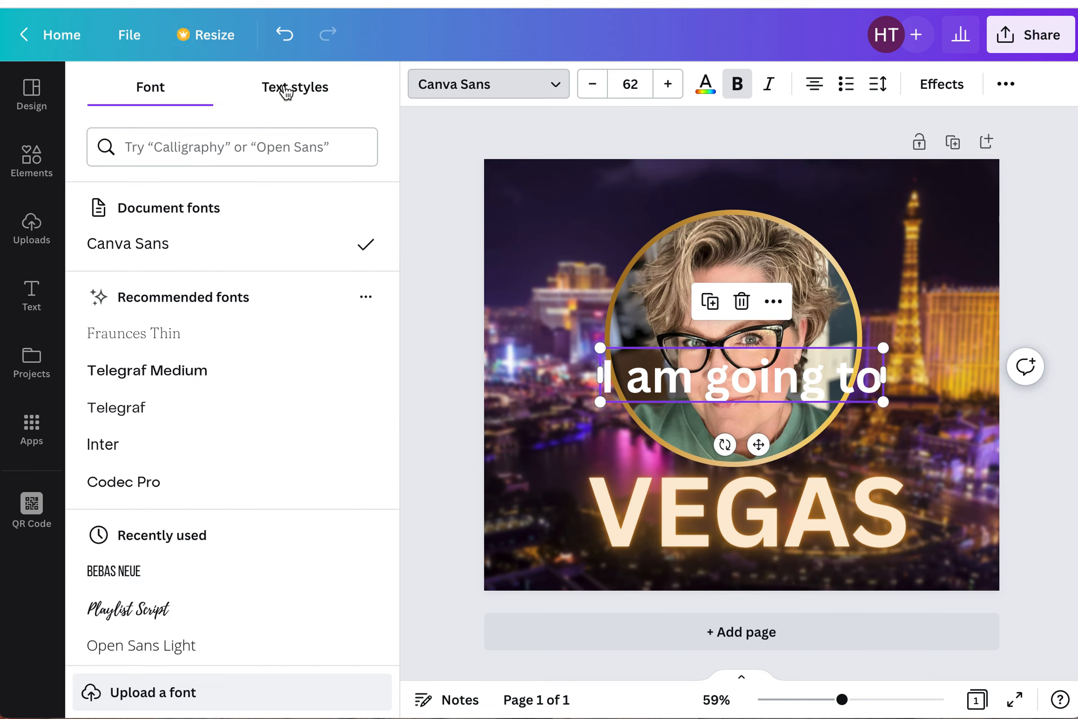
pyautogui.click(284, 89)
pyautogui.click(137, 92)
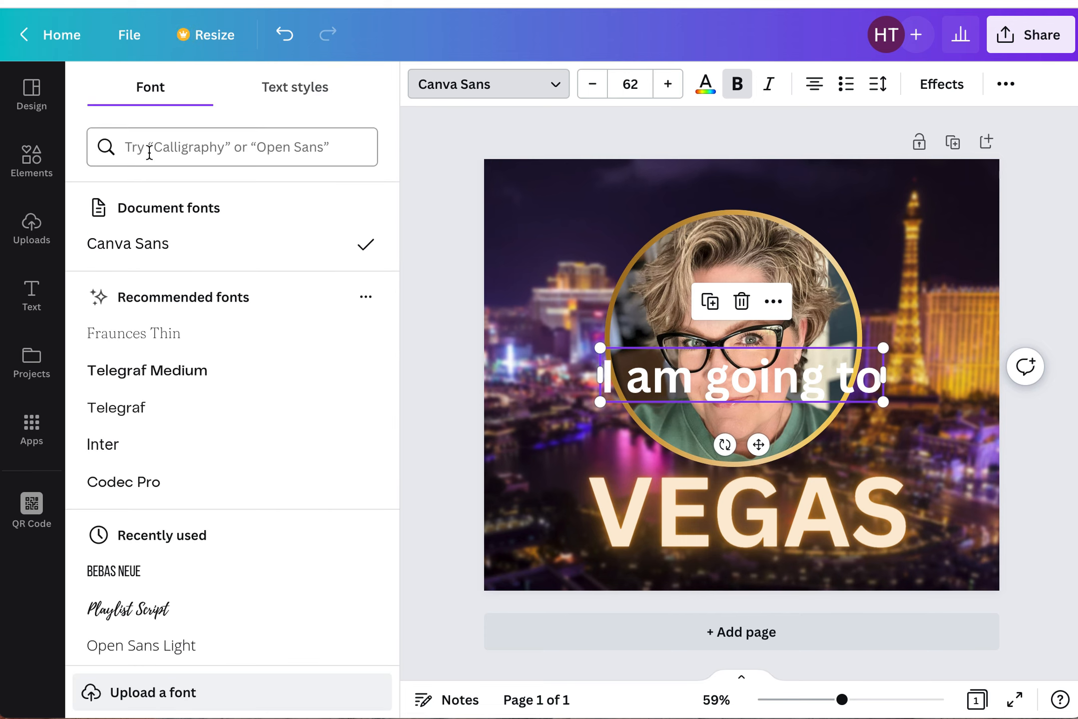
pyautogui.scroll(-3, 183, 299)
pyautogui.scroll(-3, 173, 425)
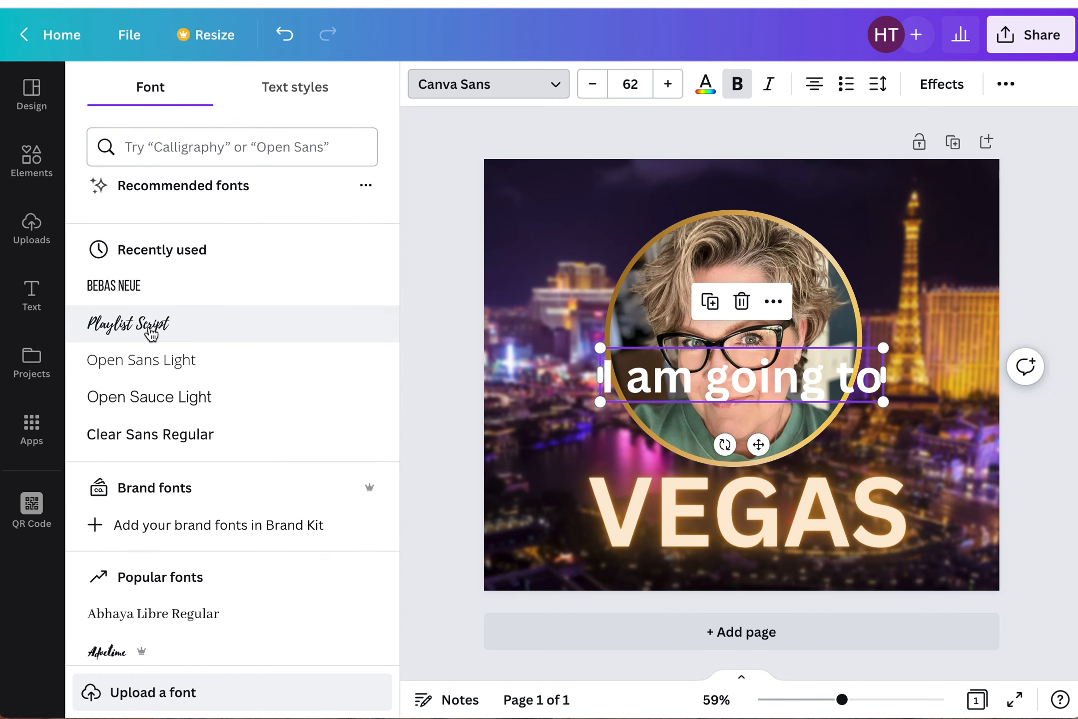
pyautogui.click(149, 329)
pyautogui.scroll(-10, 236, 522)
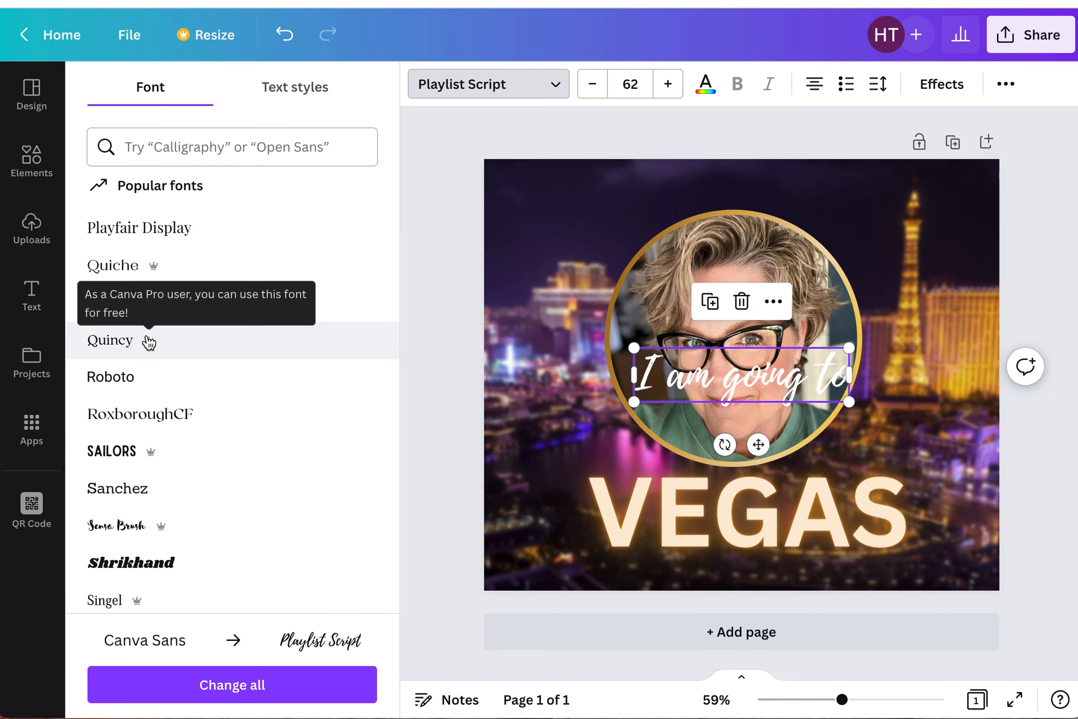
# - Enlarge the script text to size 86.5 and move it over the VEGAS heading
pyautogui.click(432, 452)
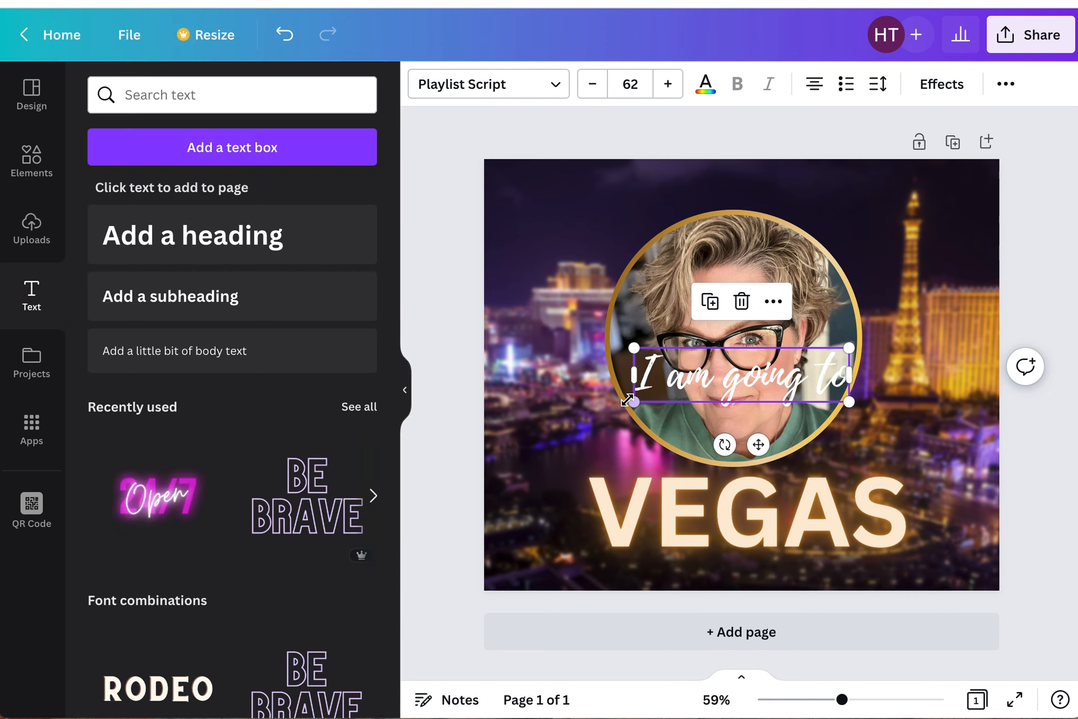
pyautogui.moveTo(630, 398); pyautogui.dragTo(548, 423)
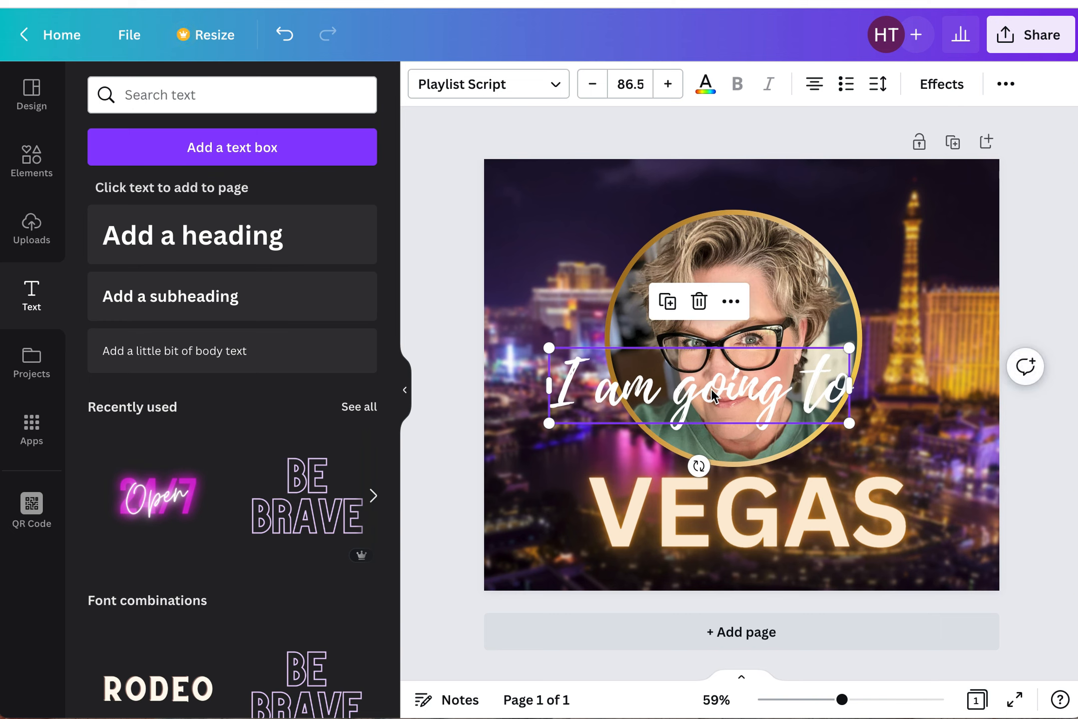
pyautogui.moveTo(713, 396); pyautogui.dragTo(760, 534)
# - Lower the VEGAS heading's Neon effect intensity to 47
pyautogui.click(805, 480)
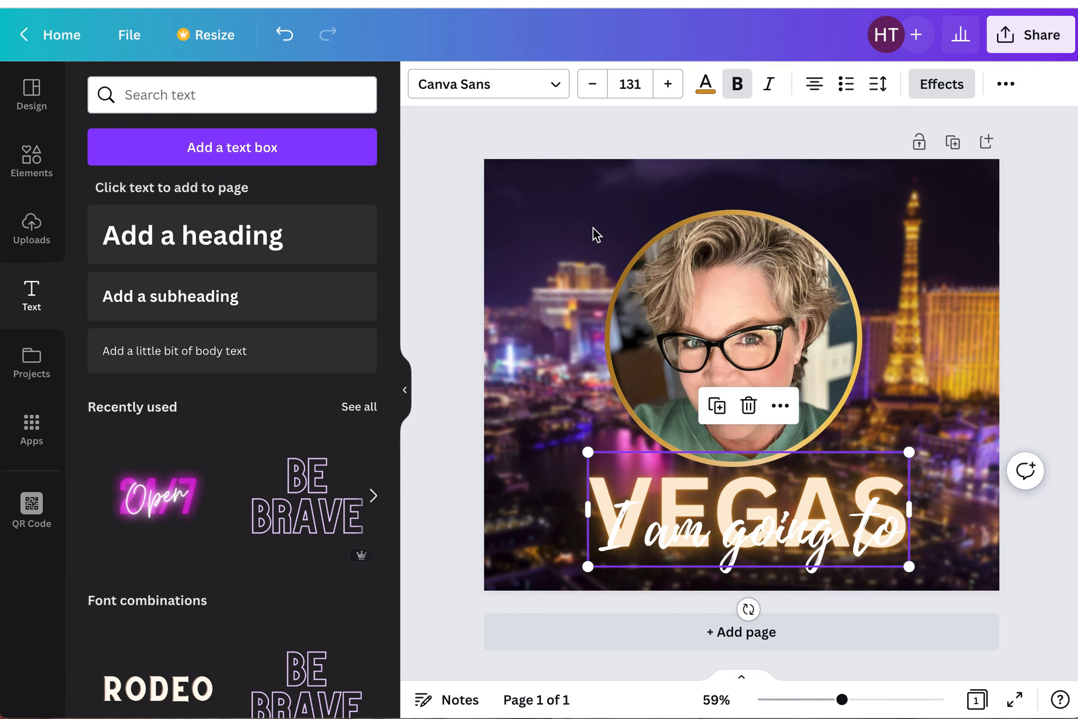
pyautogui.click(929, 85)
pyautogui.moveTo(329, 565); pyautogui.dragTo(225, 543)
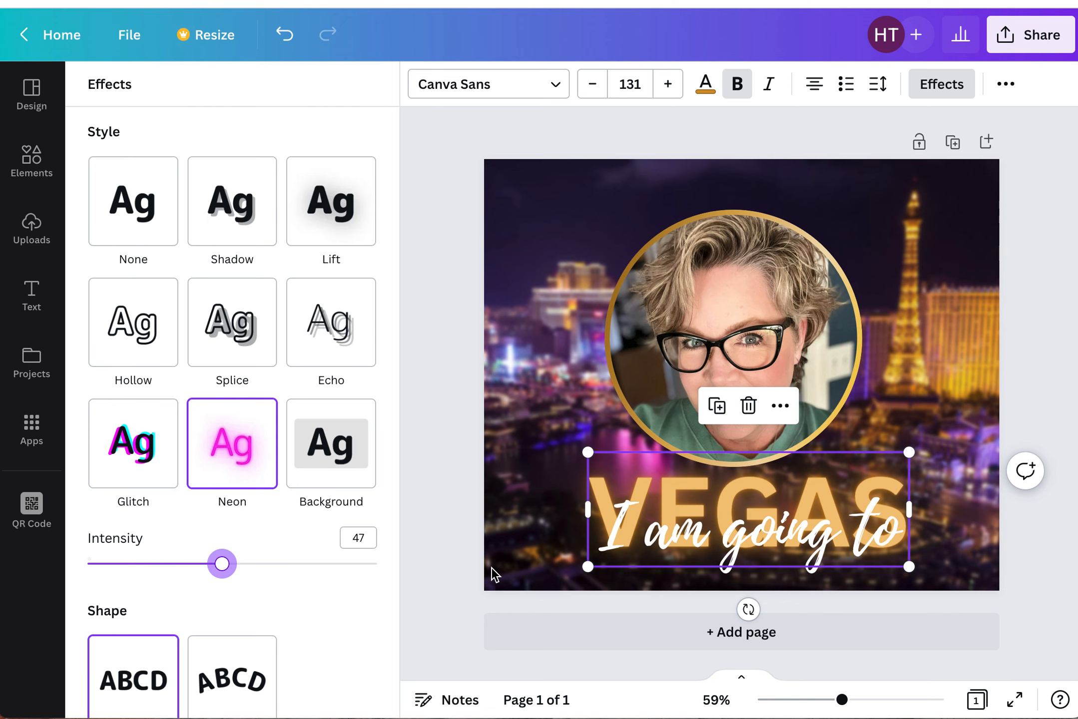
pyautogui.click(444, 556)
# - Move the VEGAS heading slightly upward beneath the circle frame
pyautogui.click(754, 380)
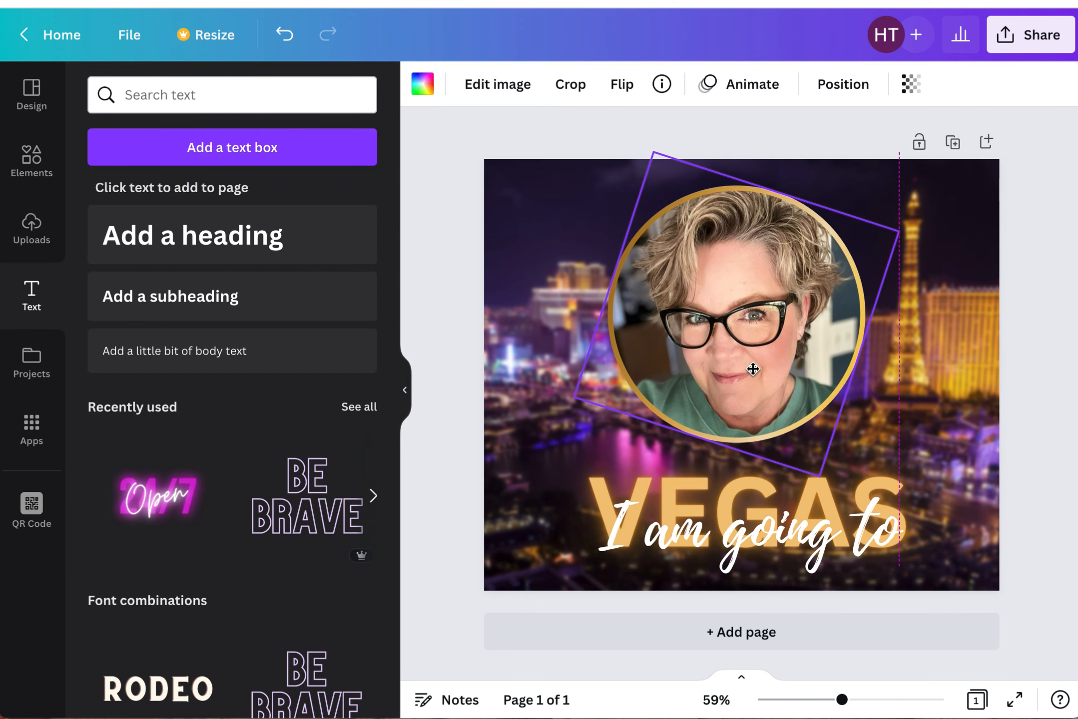
pyautogui.click(704, 474)
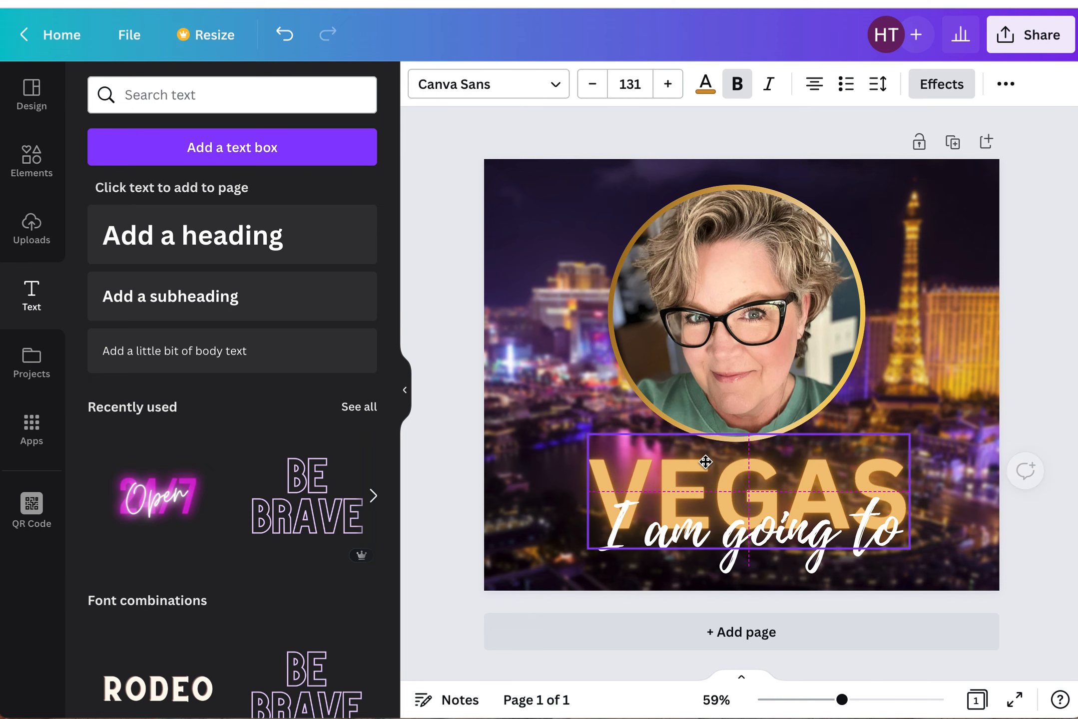
pyautogui.moveTo(810, 545); pyautogui.dragTo(846, 511)
pyautogui.click(469, 572)
pyautogui.click(846, 534)
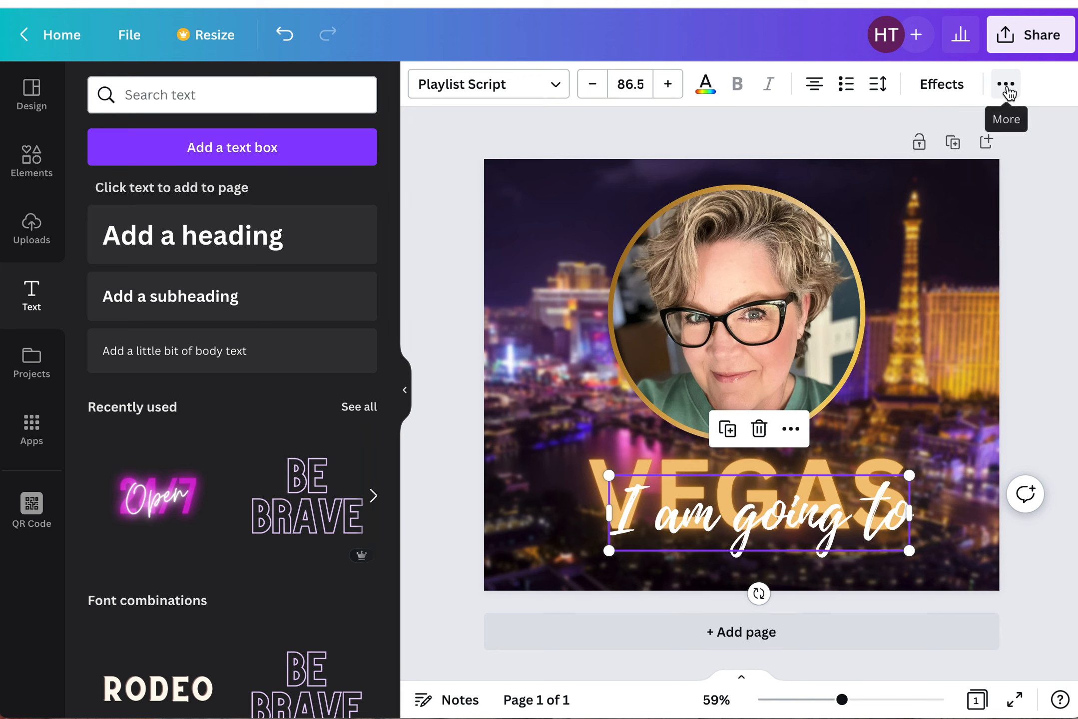
pyautogui.click(1007, 86)
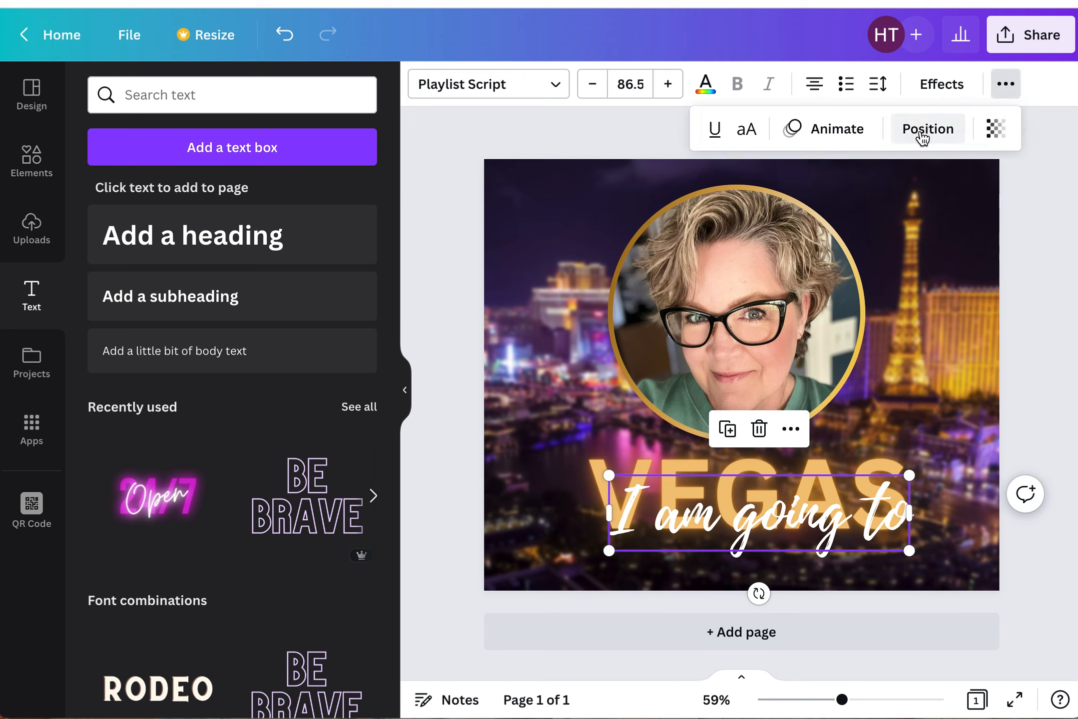
pyautogui.click(922, 138)
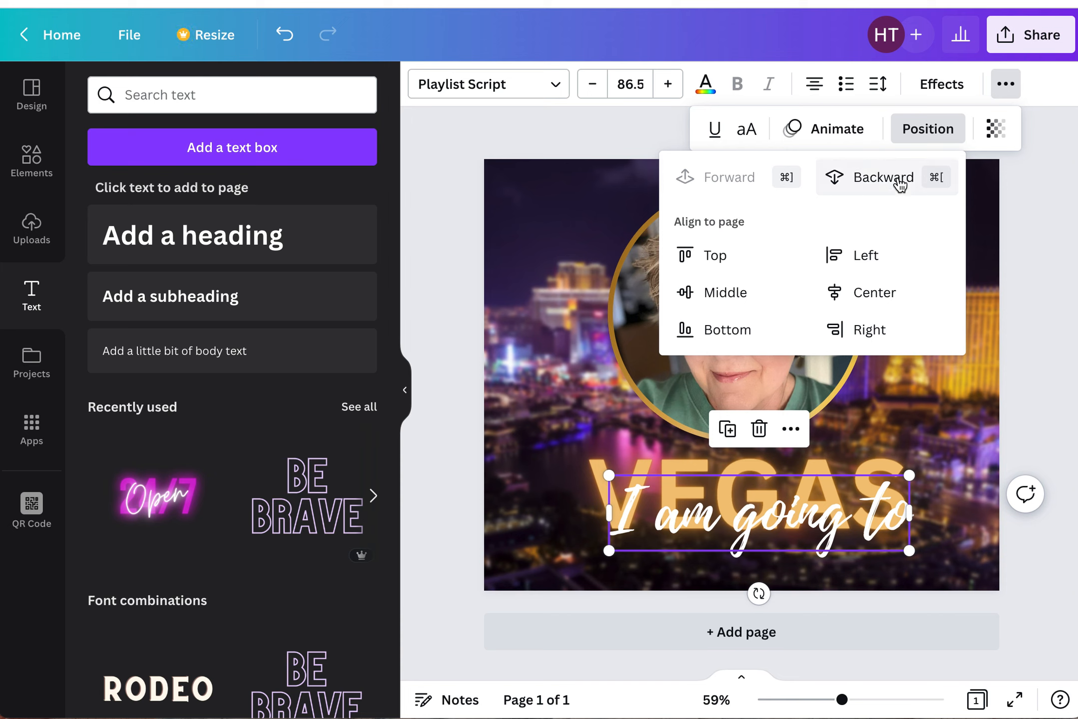
pyautogui.click(1036, 174)
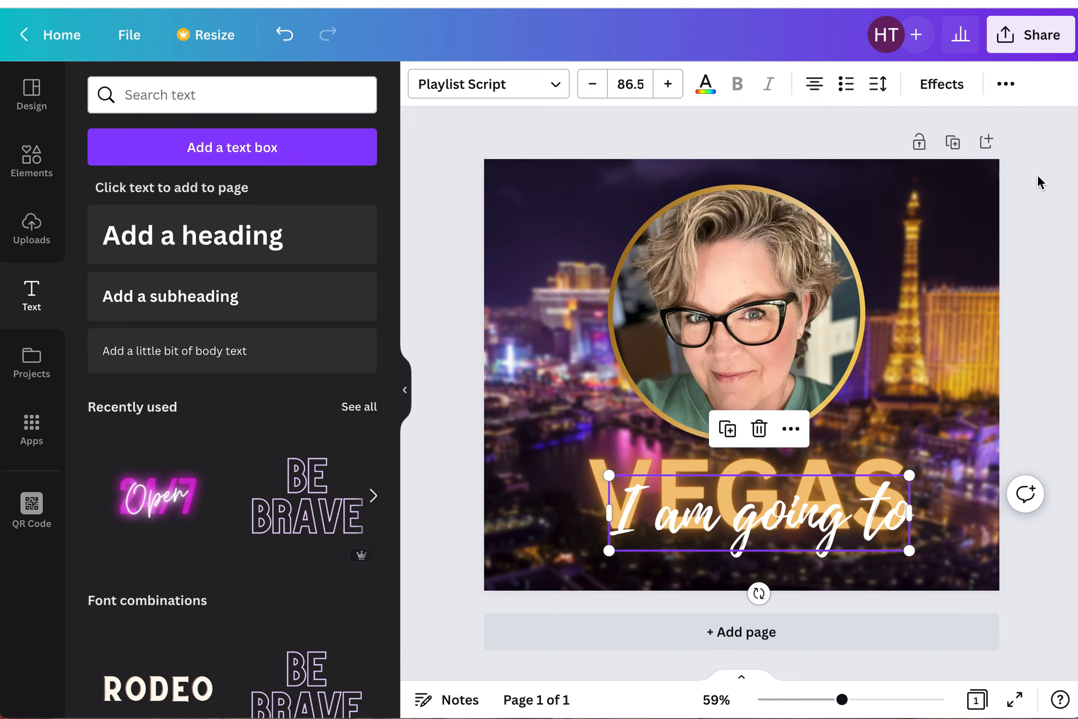
pyautogui.click(1037, 339)
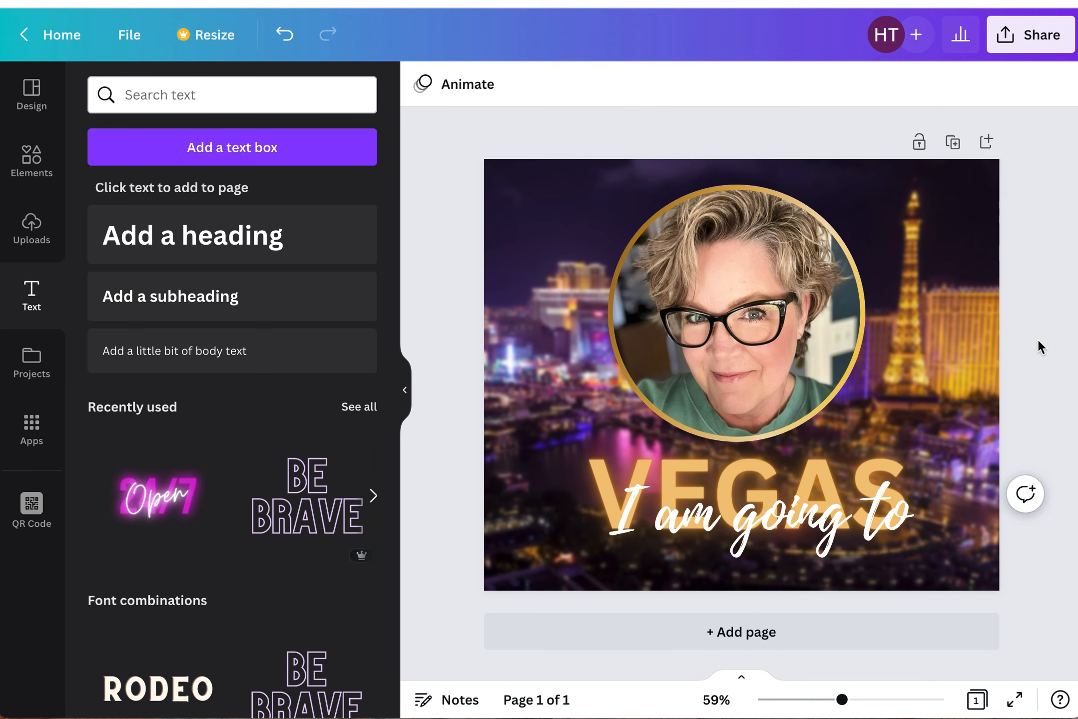
# - Fine-tune the positions of the heading text and the circle frame
pyautogui.click(819, 504)
pyautogui.moveTo(820, 504); pyautogui.dragTo(818, 502)
pyautogui.press('Up')
pyautogui.click(1022, 310)
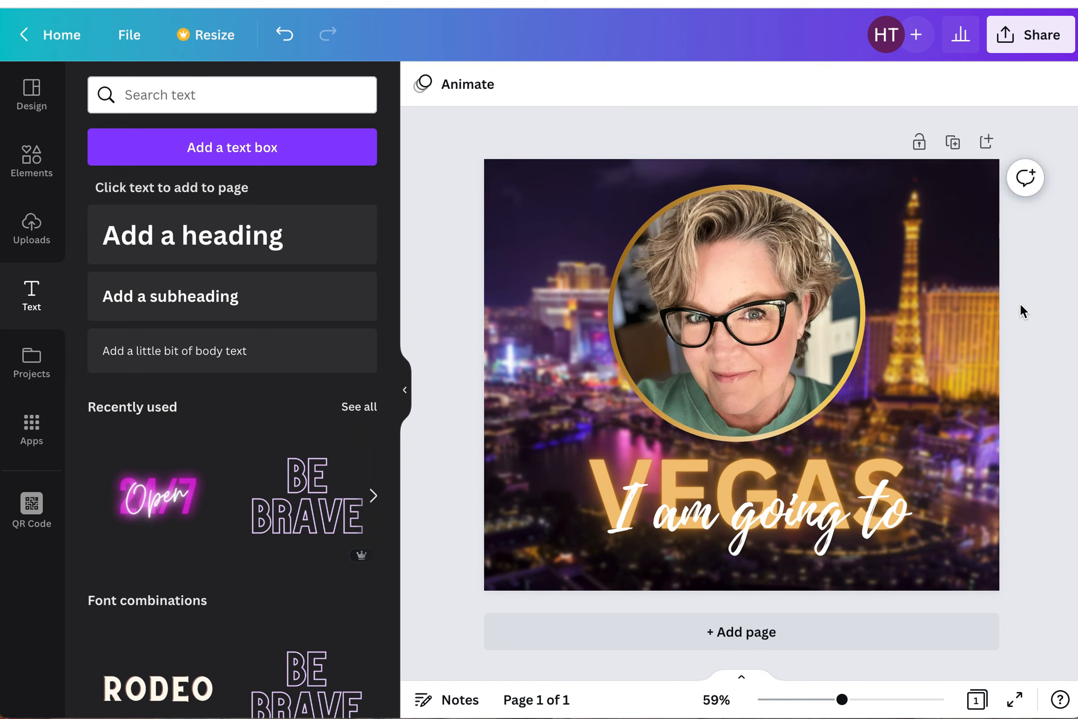
pyautogui.click(669, 292)
pyautogui.click(456, 348)
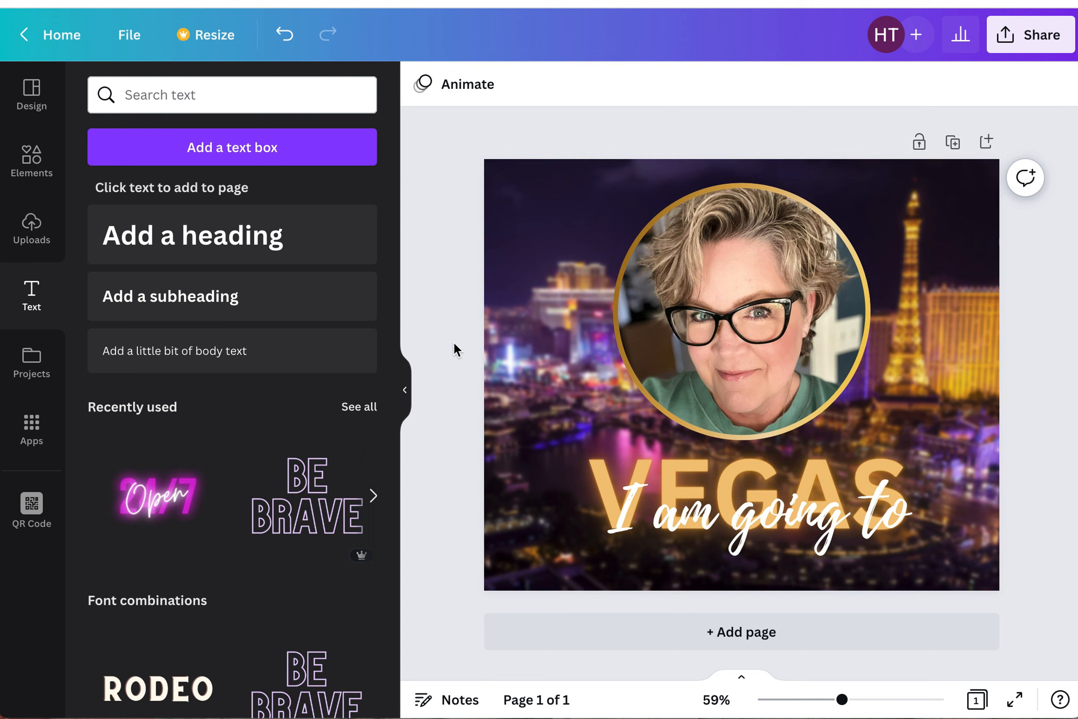
# - Add the uploaded beach photo of a couple to the page
pyautogui.click(32, 229)
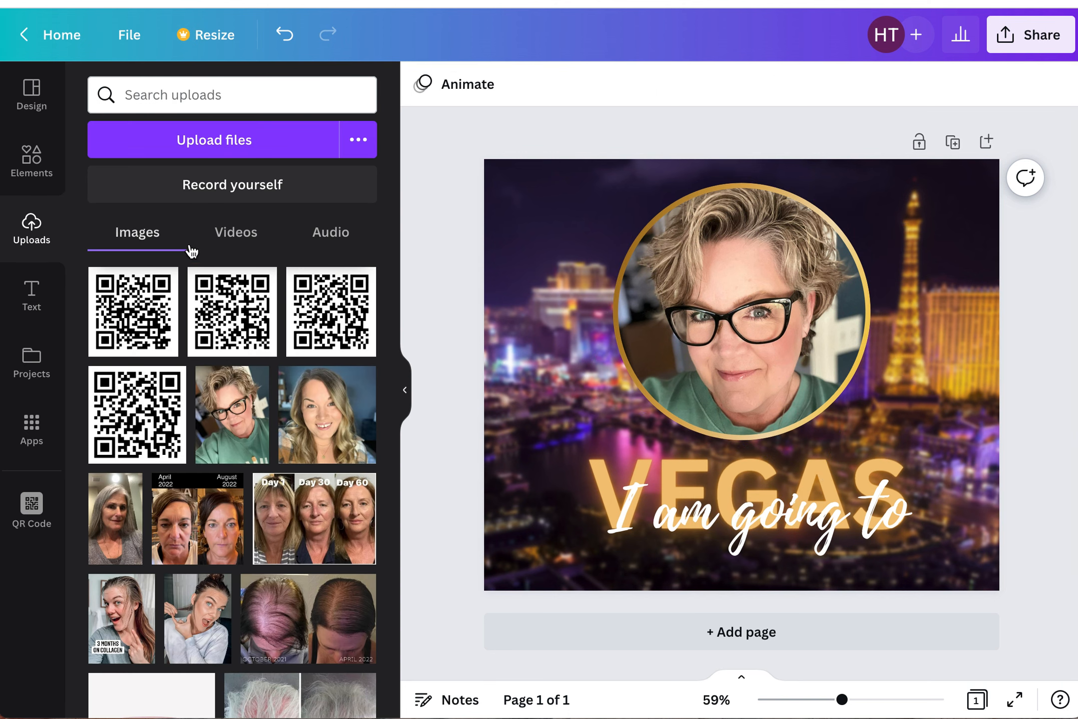
pyautogui.scroll(-5, 284, 559)
pyautogui.scroll(-10, 284, 558)
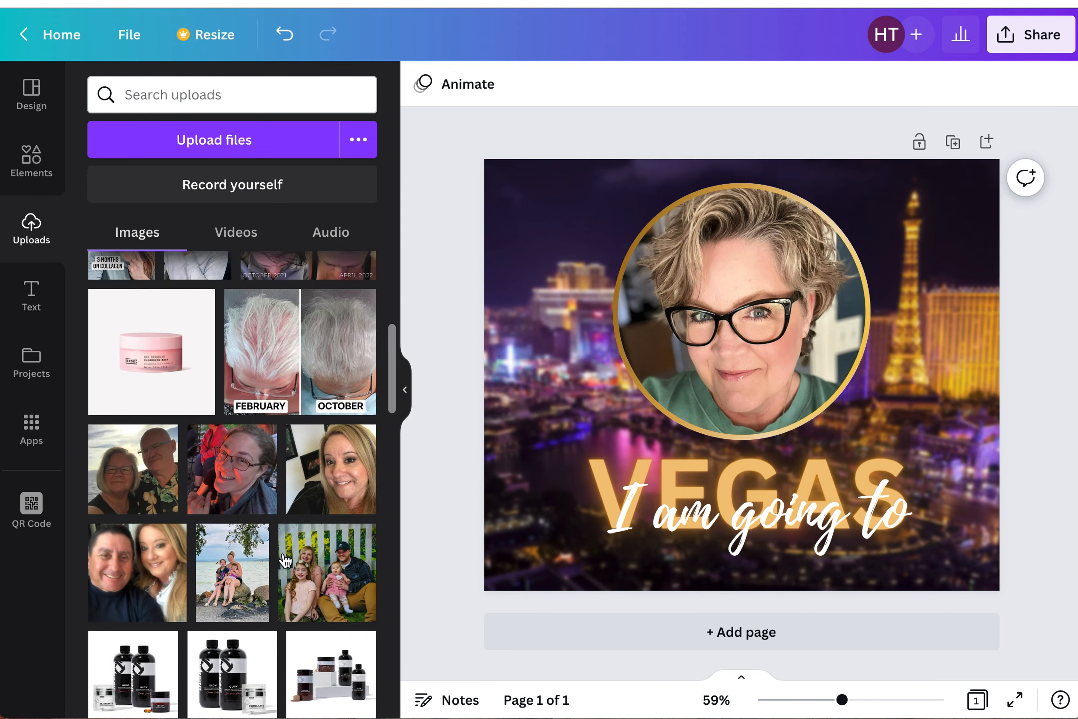
pyautogui.scroll(-3, 284, 557)
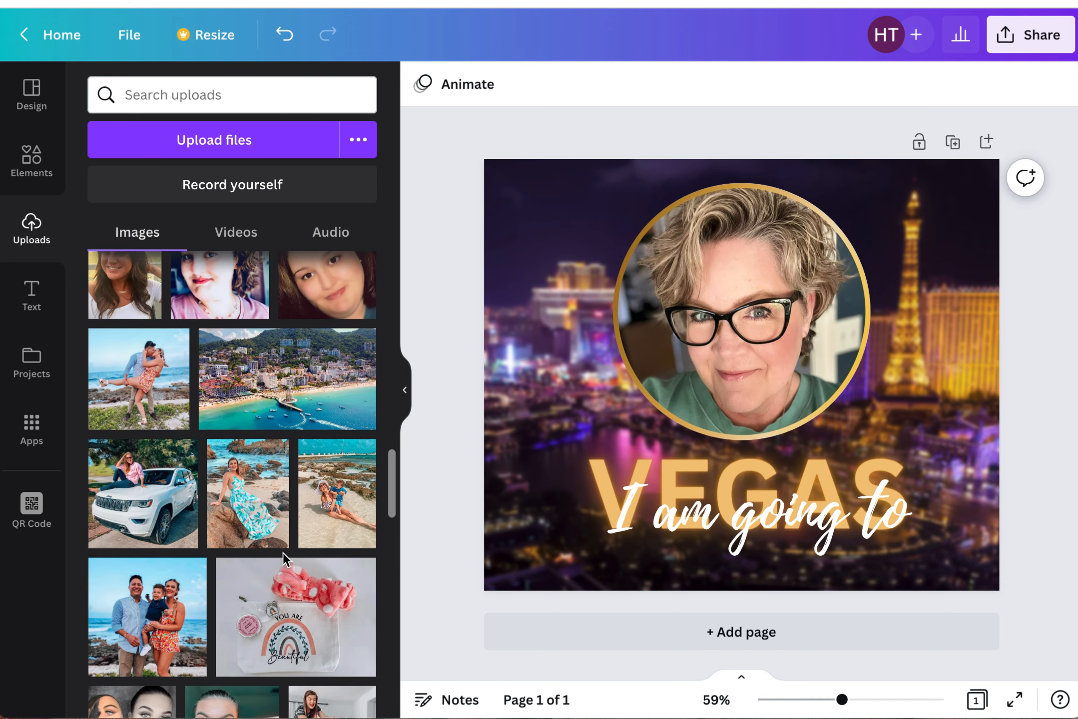
pyautogui.click(139, 380)
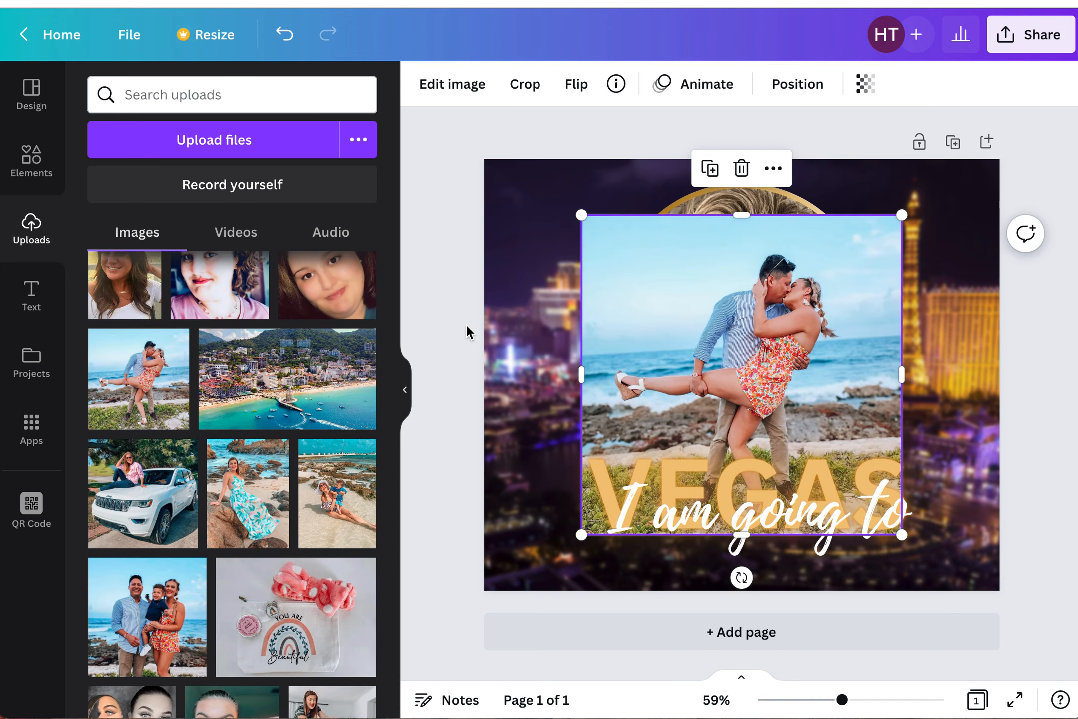
# - Remove the background from the couple's beach photo using BG Remover
pyautogui.click(891, 264)
pyautogui.click(461, 93)
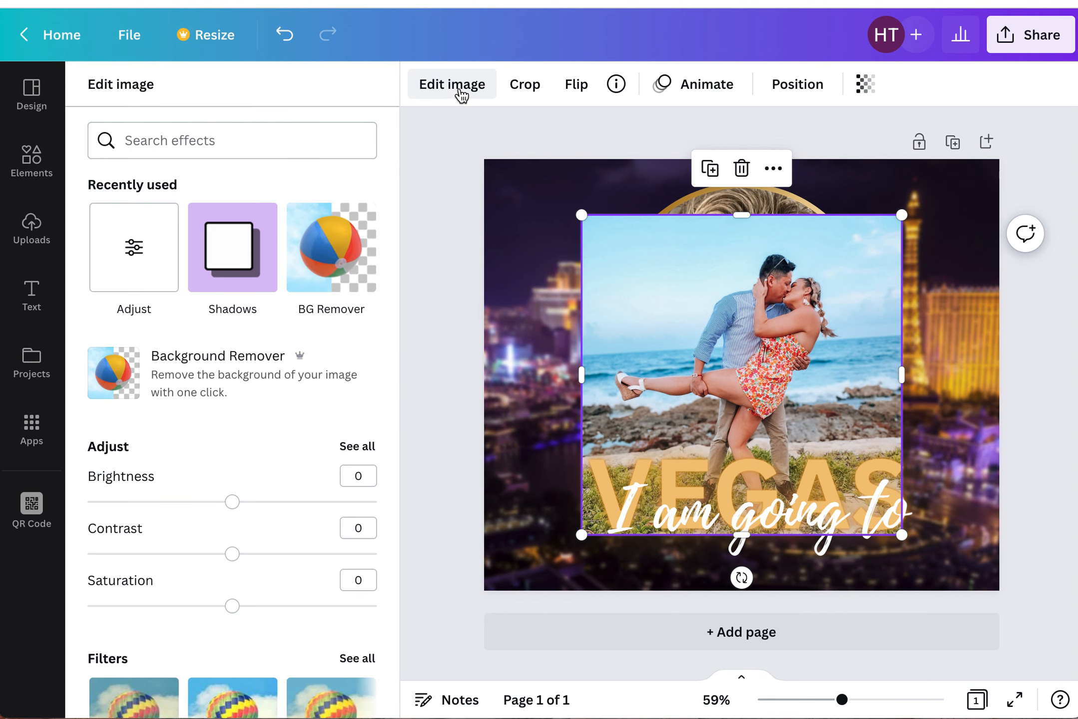
pyautogui.click(322, 270)
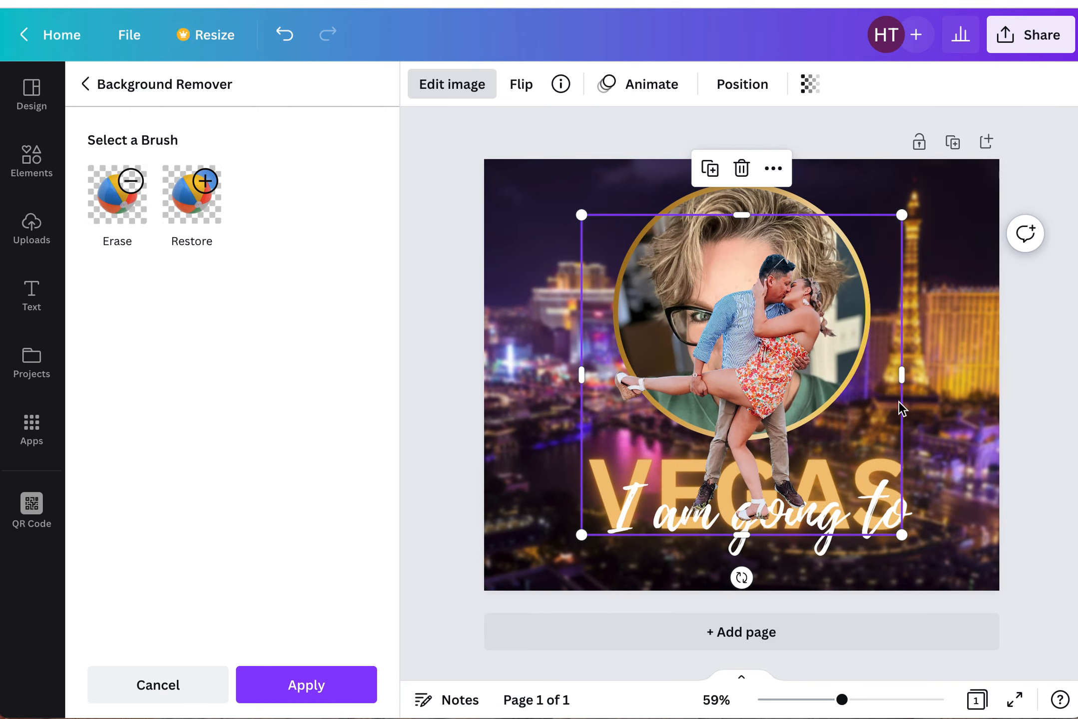
# - Move the cutout couple photo toward the lower right corner of the page and apply the background removal
pyautogui.moveTo(794, 336); pyautogui.dragTo(978, 407)
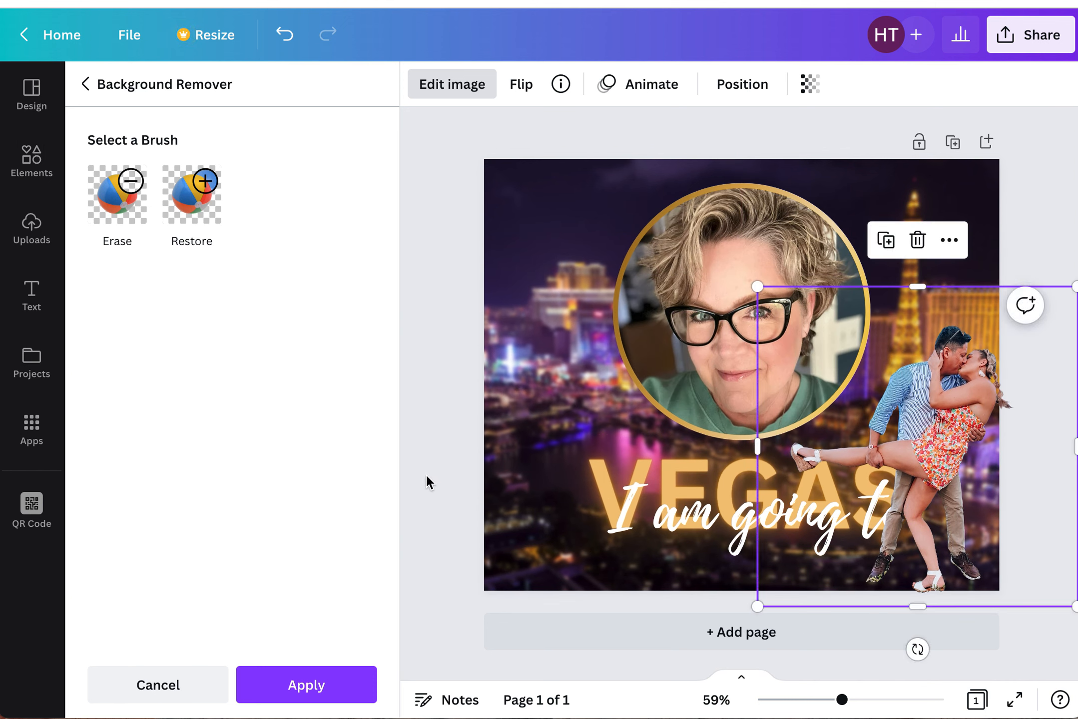
pyautogui.click(142, 213)
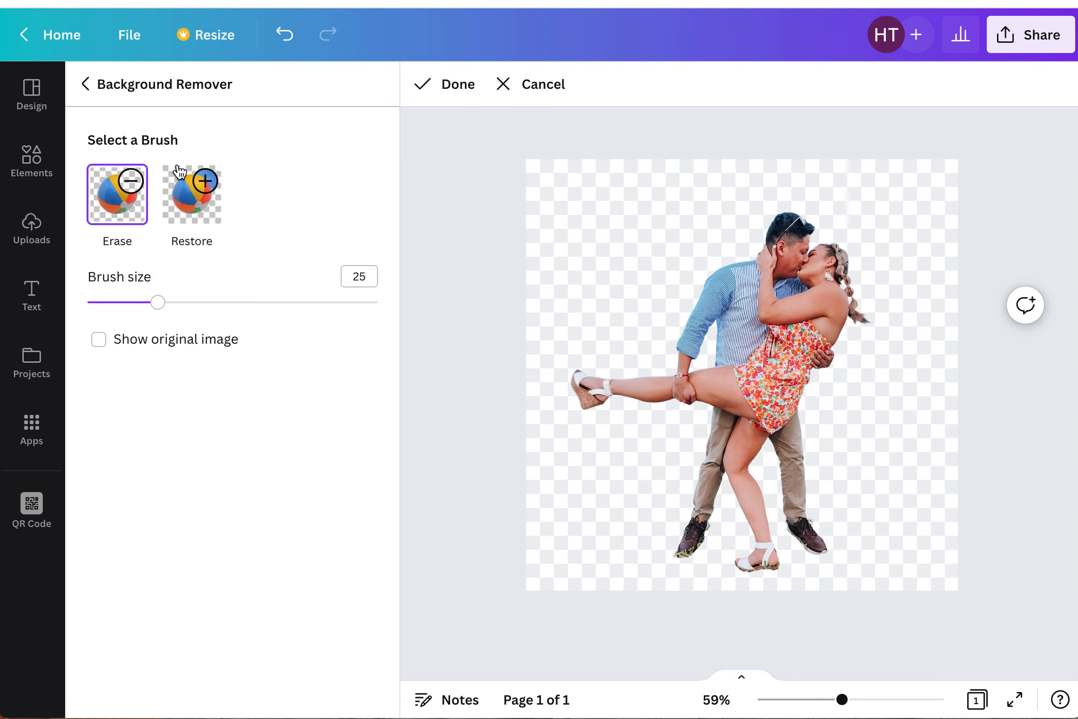
pyautogui.click(445, 85)
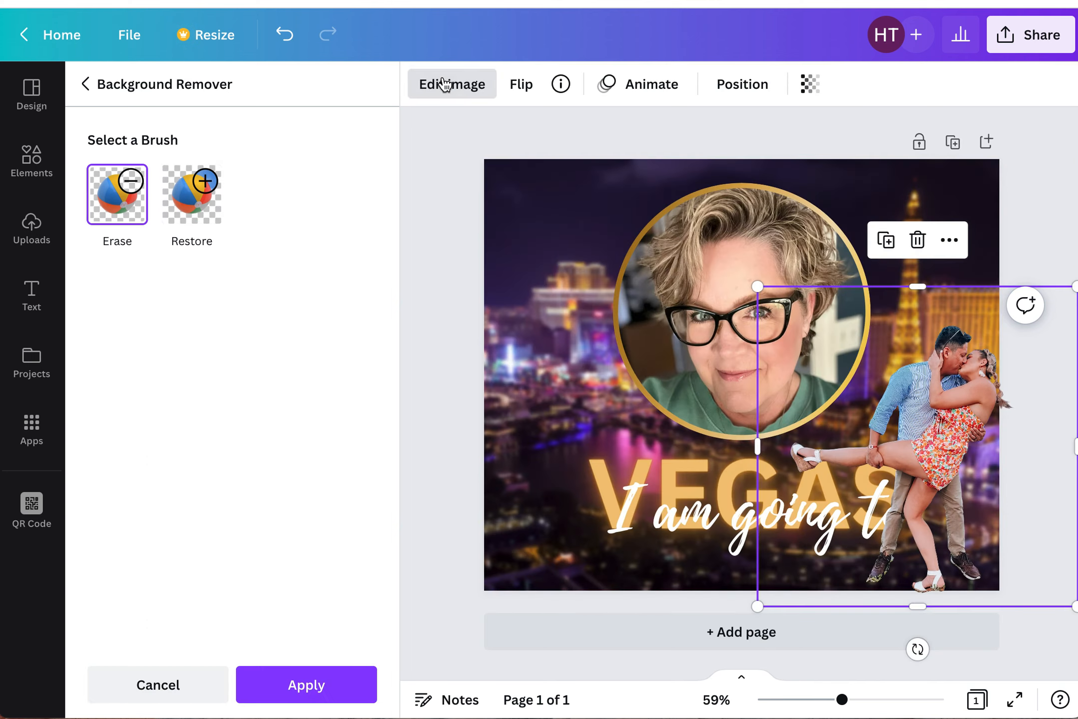
pyautogui.click(298, 673)
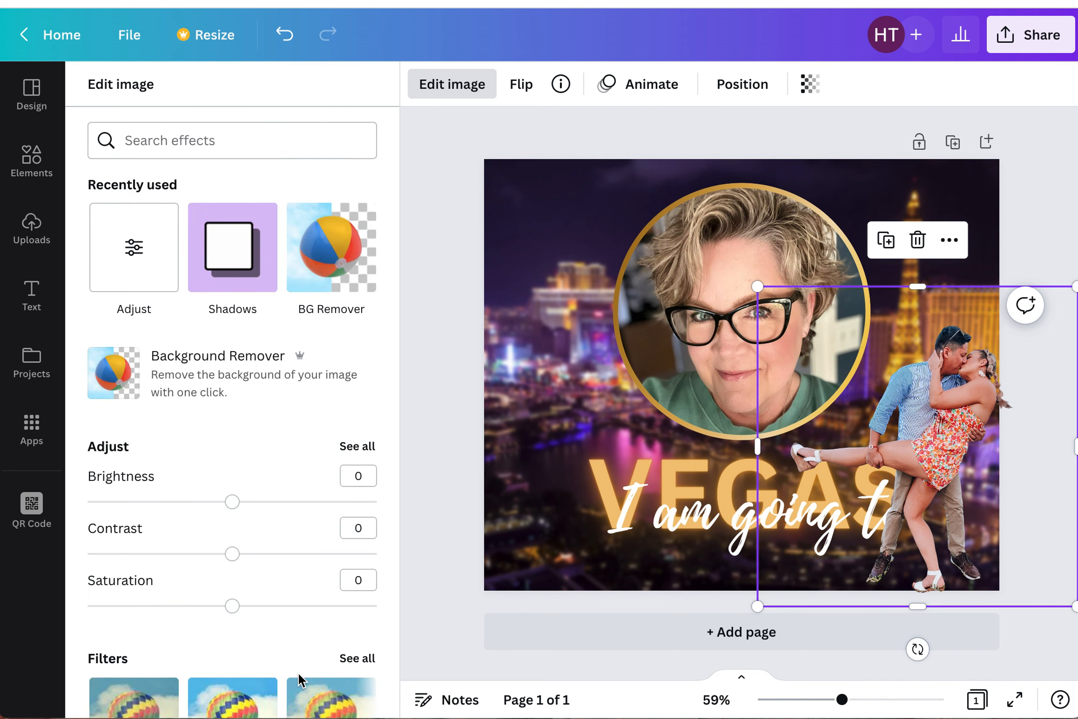
# - Add a Glow shadow to the cutout couple, nudge it slightly upward beside the circle frame, and apply
pyautogui.click(235, 254)
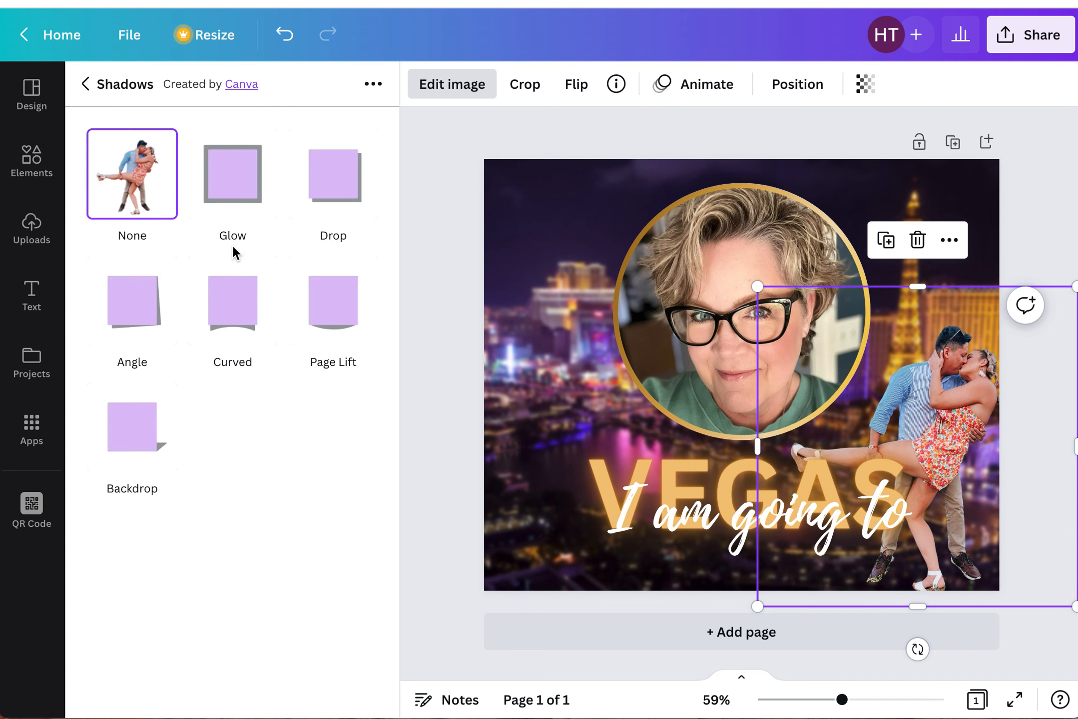
pyautogui.click(229, 176)
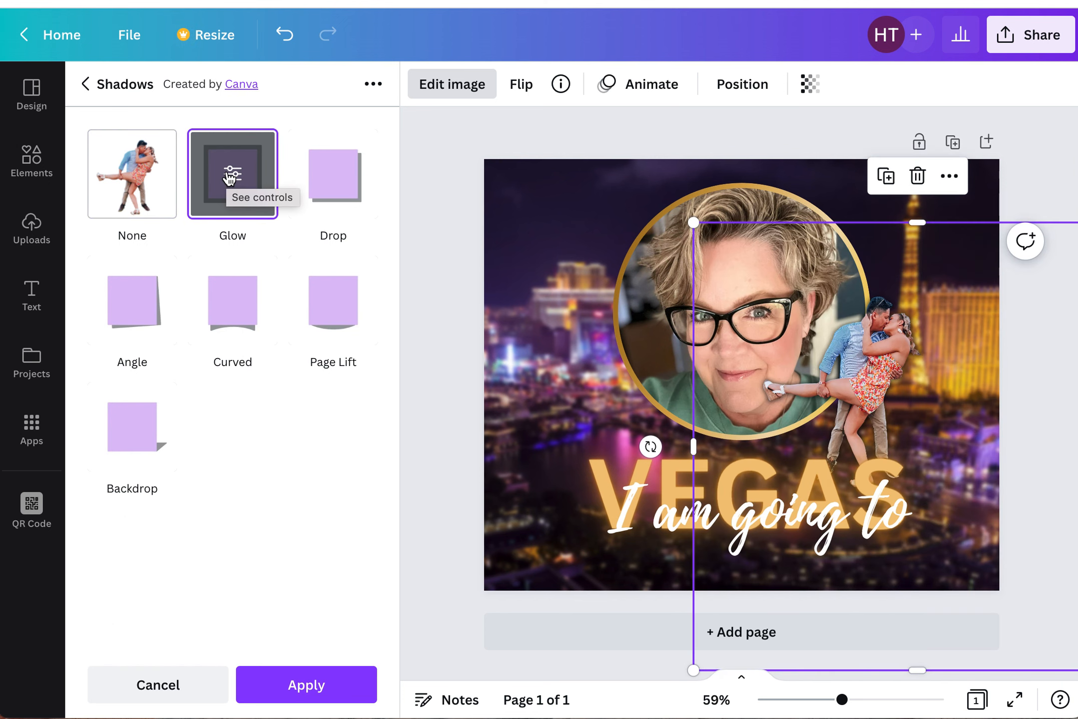
pyautogui.moveTo(973, 380); pyautogui.dragTo(970, 363)
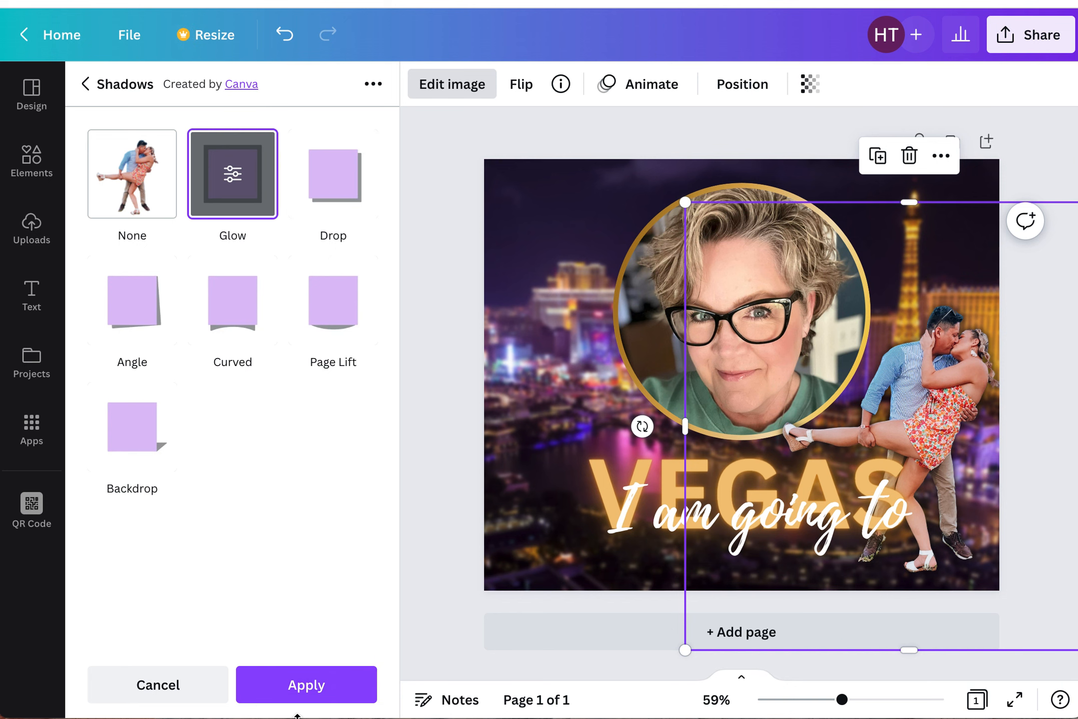
pyautogui.click(296, 695)
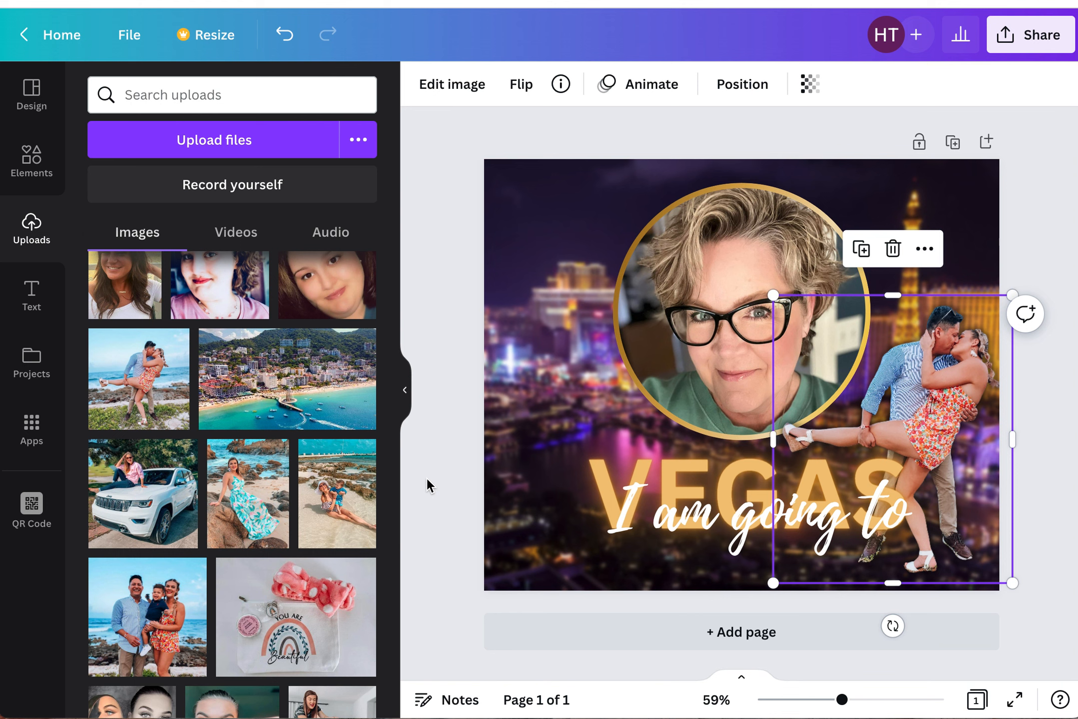
# - Deselect the photo and review the design's sharing and download options
pyautogui.click(426, 477)
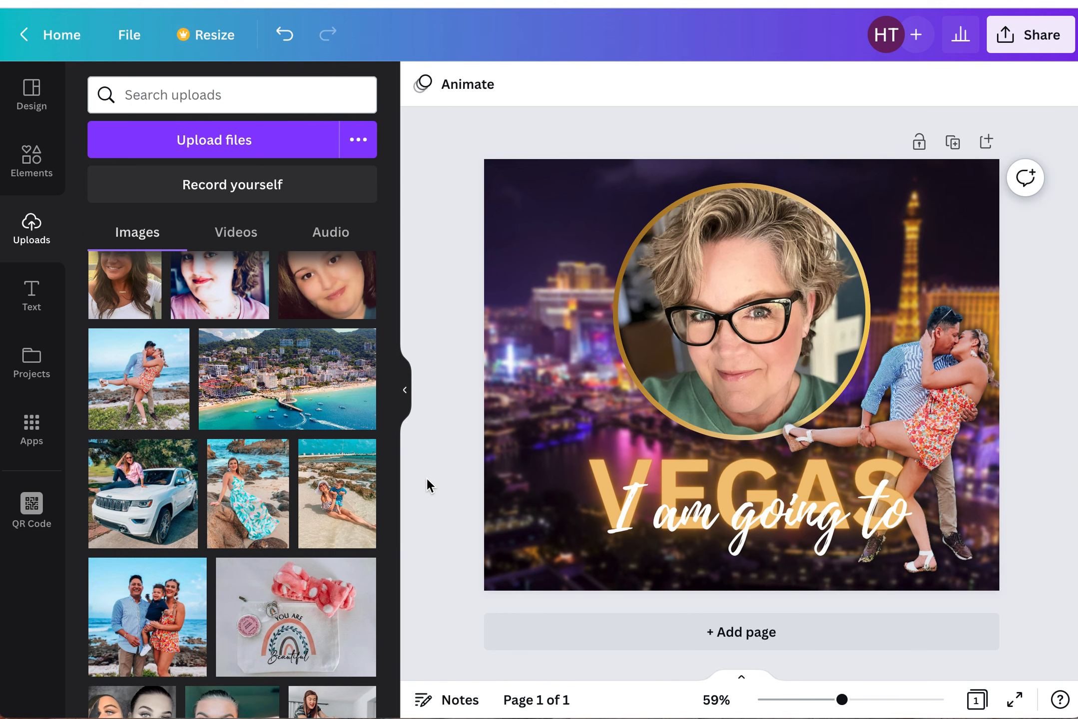
pyautogui.click(1038, 35)
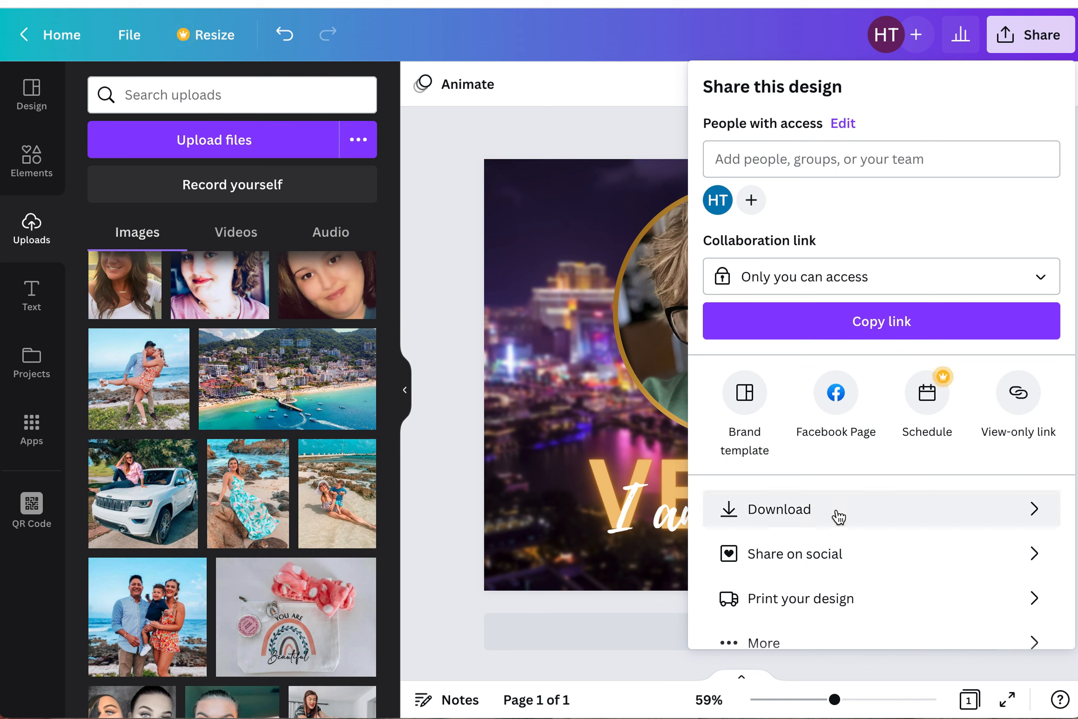
pyautogui.click(435, 455)
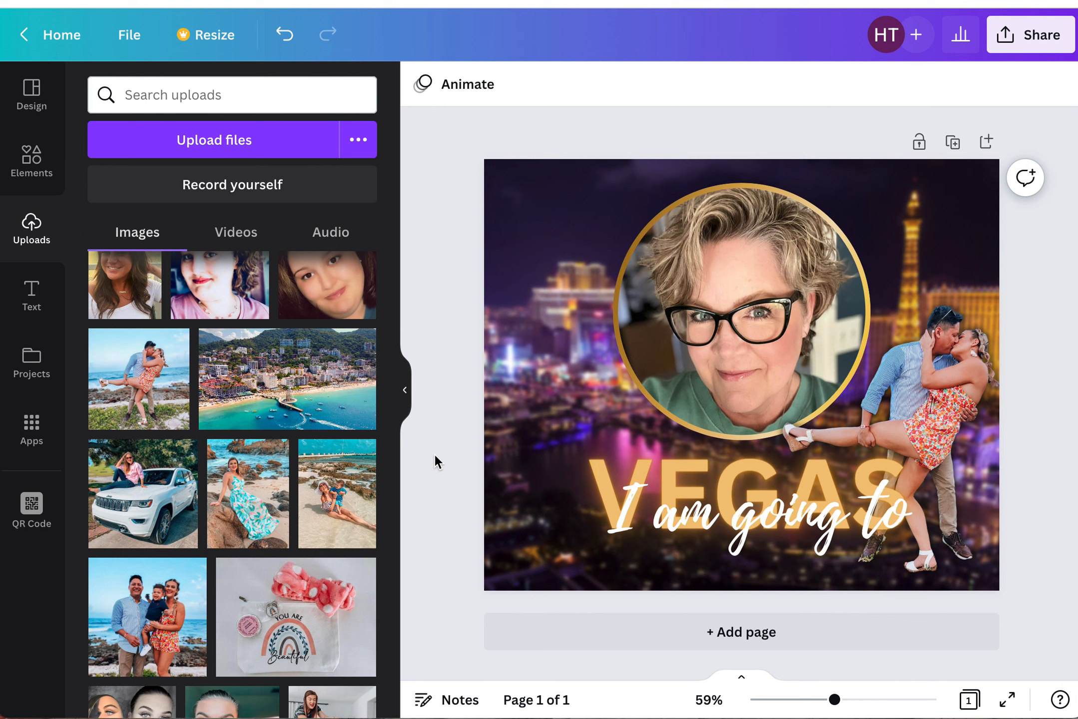